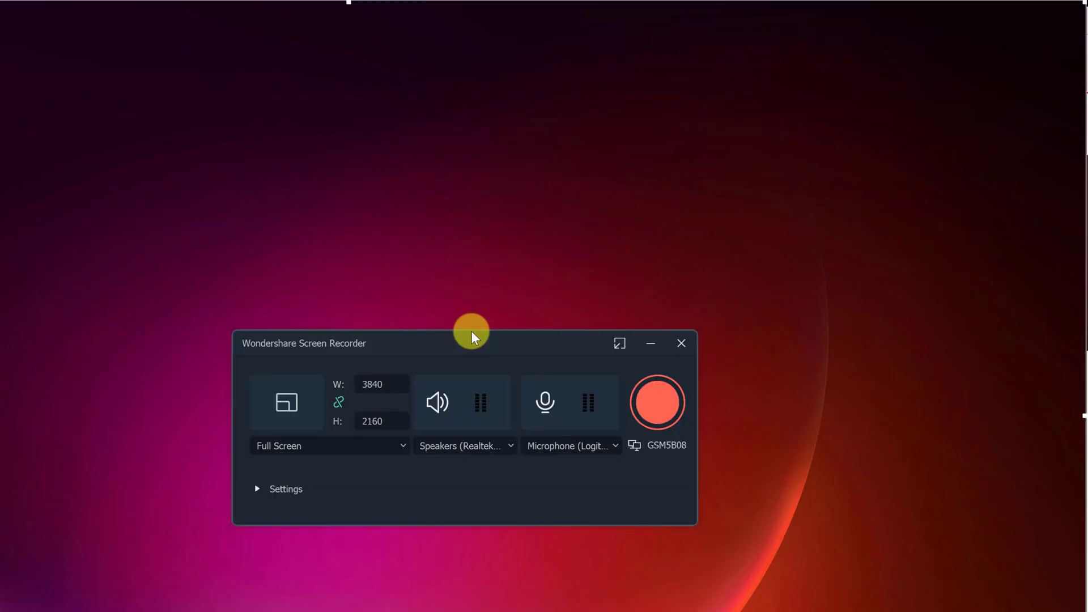
# Move the recorder window higher and set the microphone to Line (MG-XU), keeping Realtek speakers.
pyautogui.moveTo(461, 345); pyautogui.dragTo(351, 206)
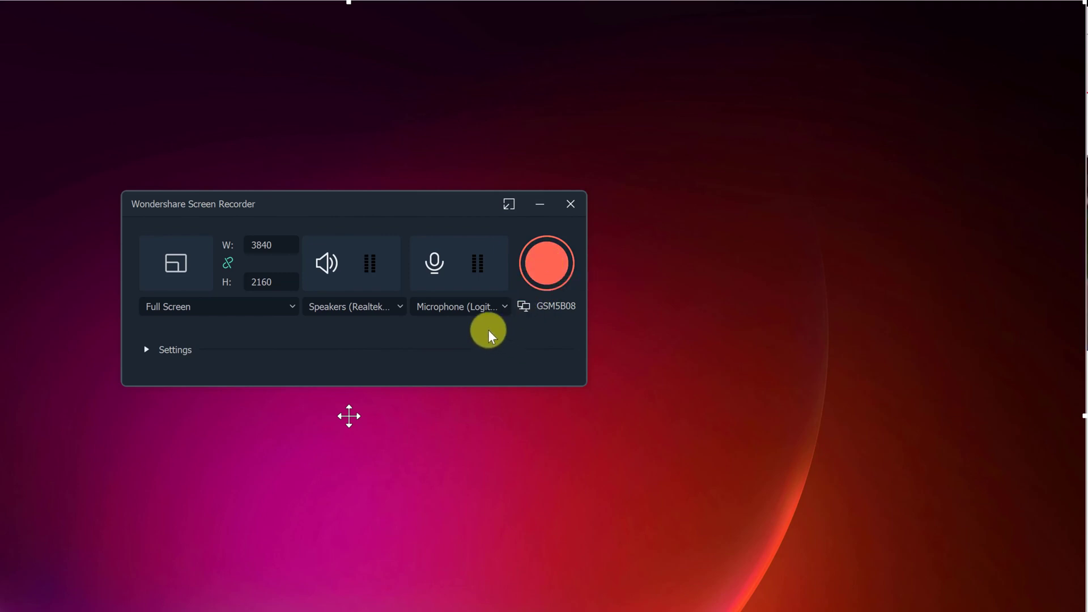
pyautogui.click(448, 310)
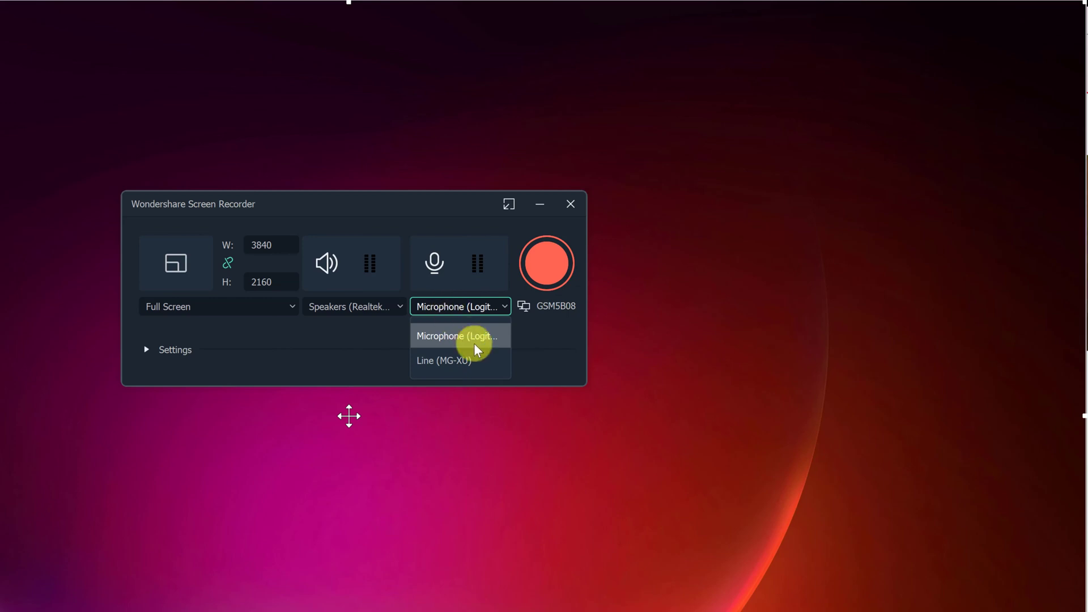
pyautogui.click(454, 363)
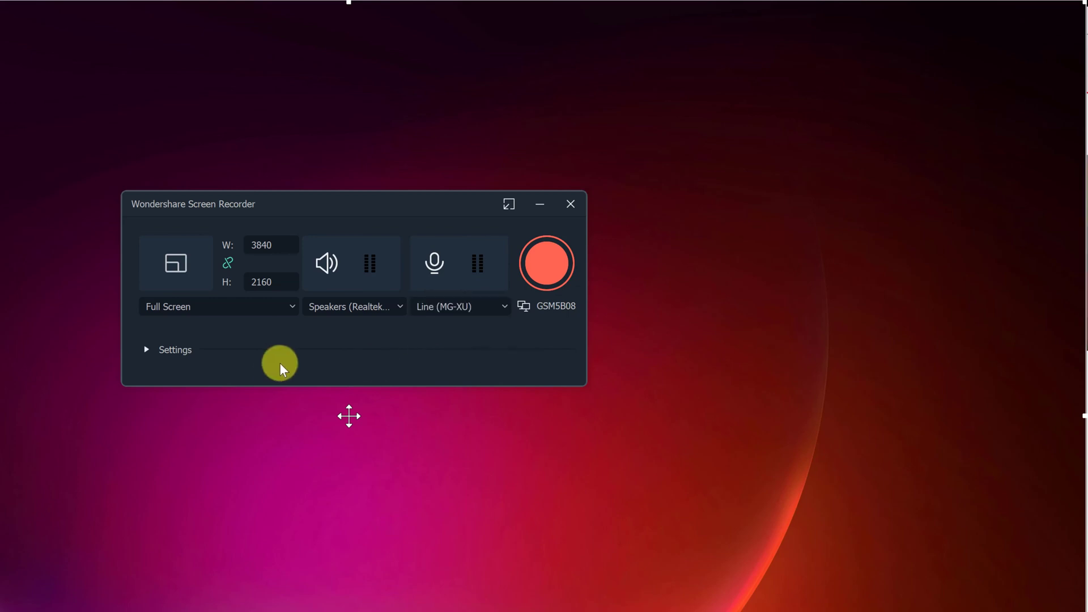
pyautogui.click(336, 310)
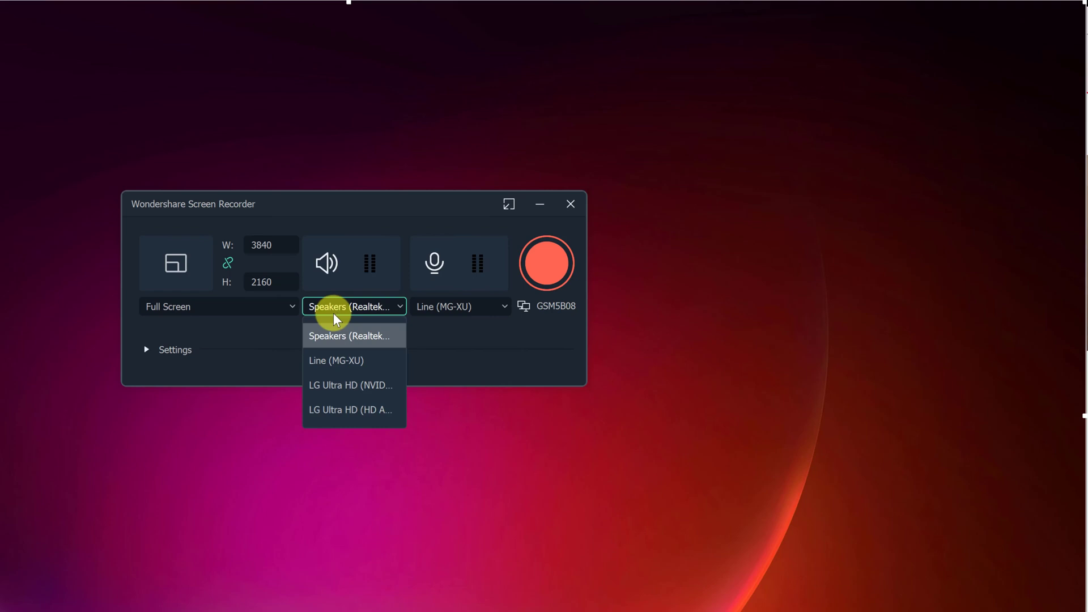
pyautogui.click(280, 359)
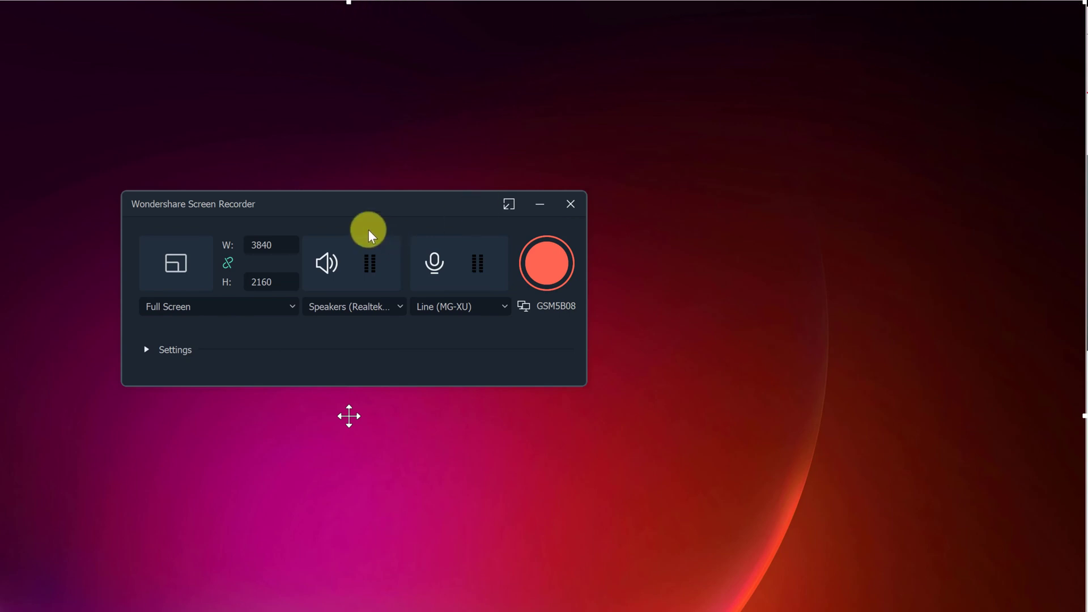
pyautogui.click(259, 308)
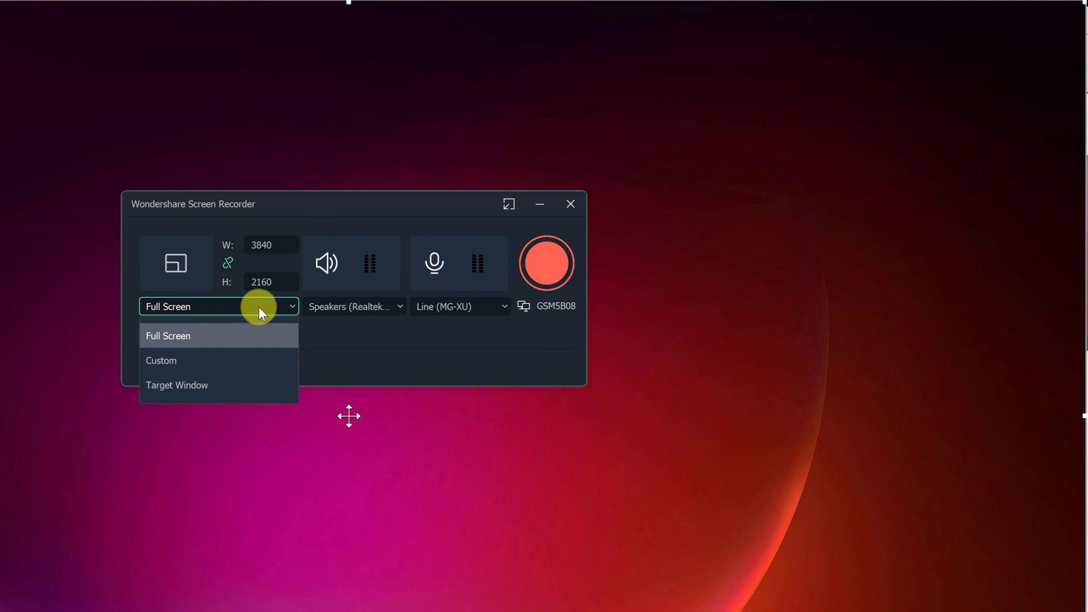
pyautogui.click(374, 340)
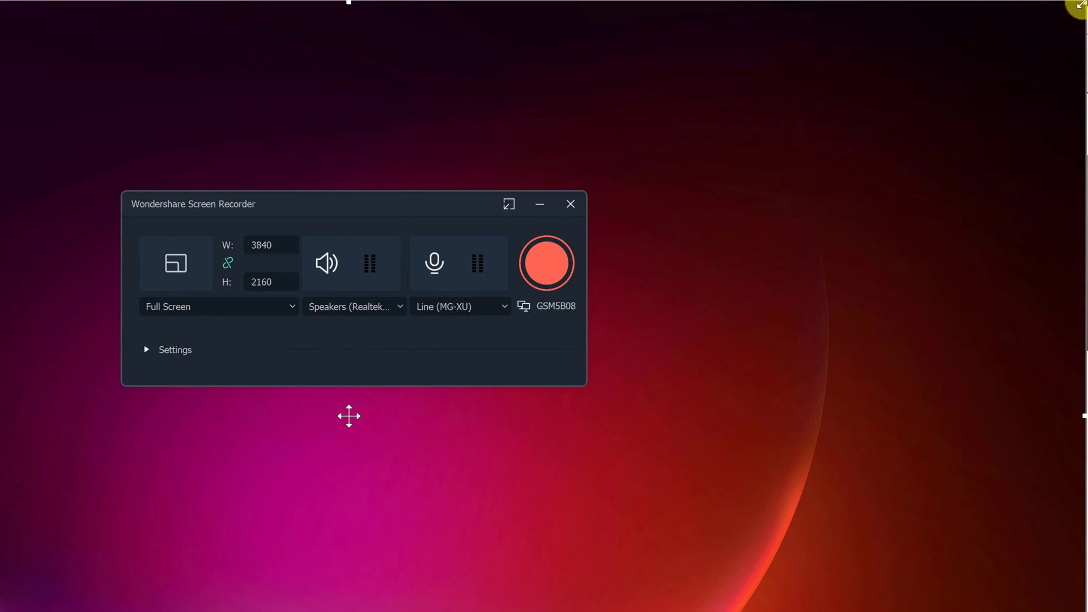
pyautogui.moveTo(1076, 7); pyautogui.dragTo(622, 173)
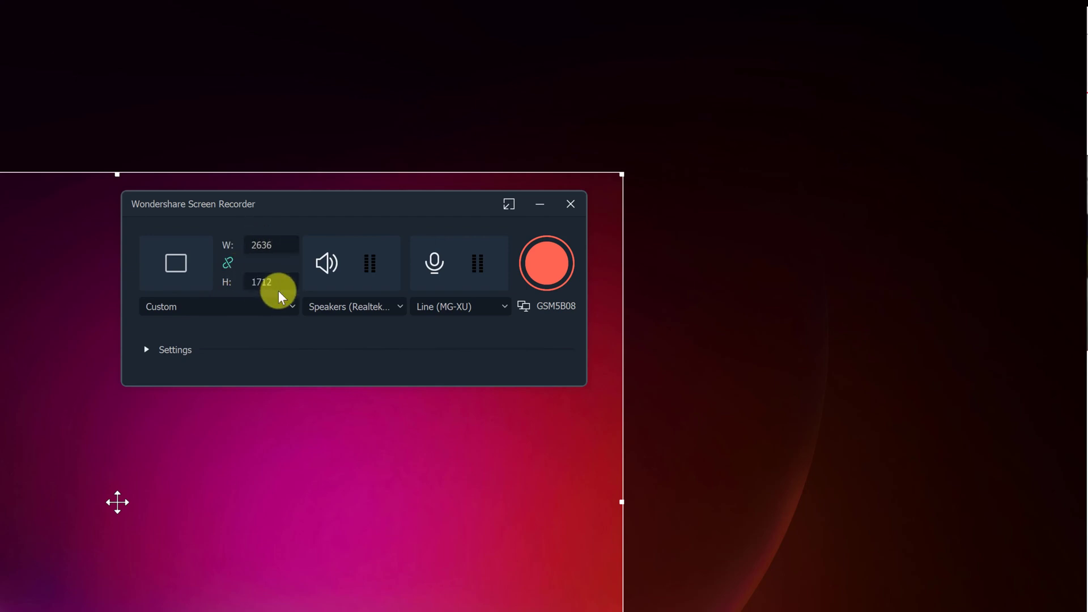
pyautogui.click(233, 307)
pyautogui.click(202, 351)
pyautogui.press('Up')
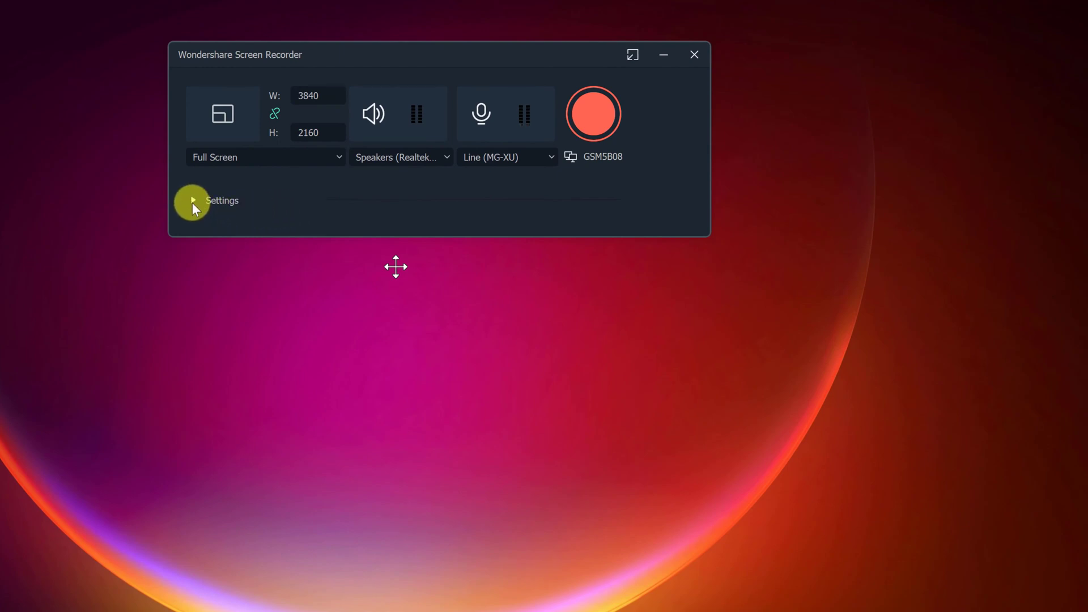
# Expand the recorder settings and raise the window, leaving the Save to folder unchanged.
pyautogui.click(193, 201)
pyautogui.moveTo(342, 66); pyautogui.dragTo(358, 0)
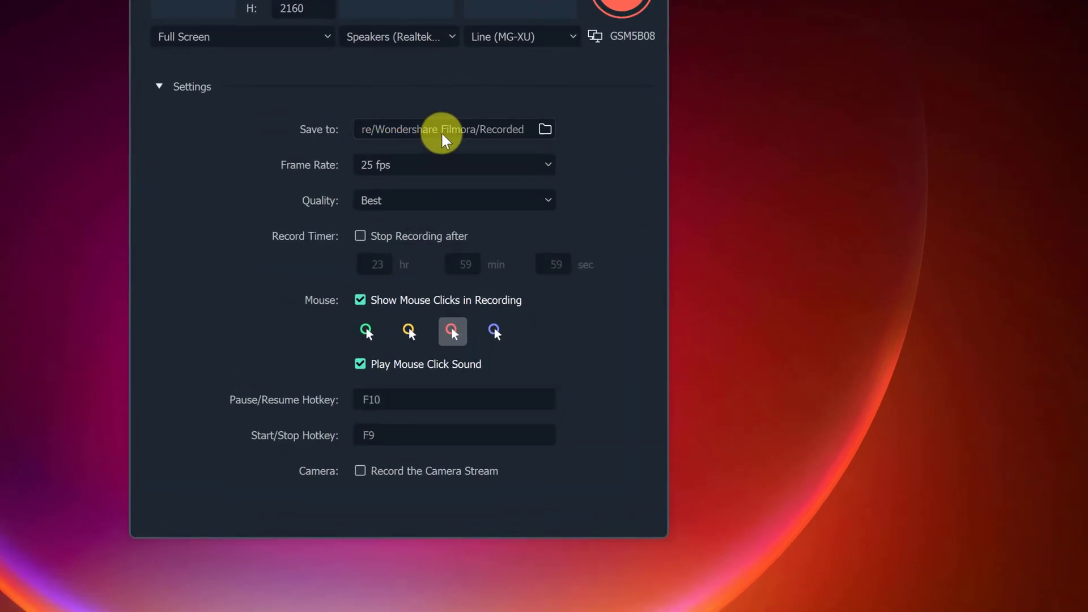
pyautogui.click(544, 130)
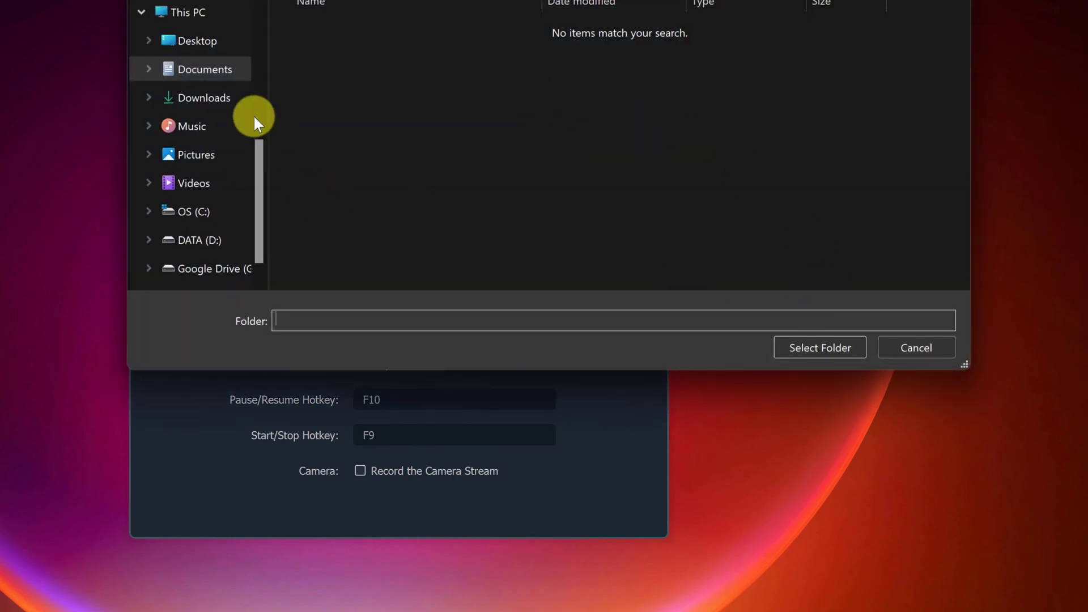
pyautogui.click(909, 351)
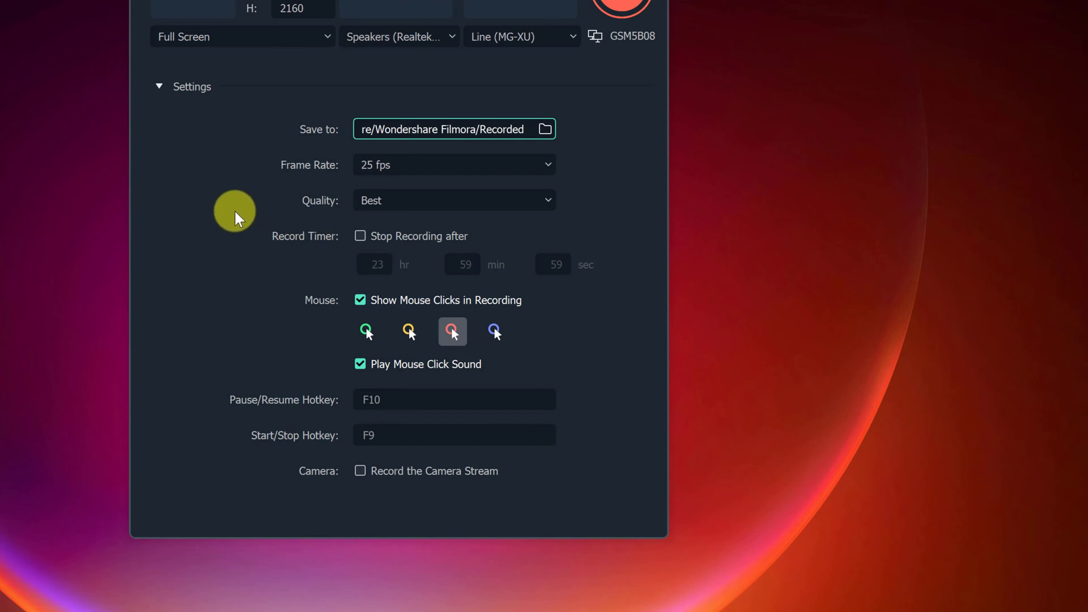
# Keep the frame rate at 25 fps and set recording quality to Better.
pyautogui.click(423, 168)
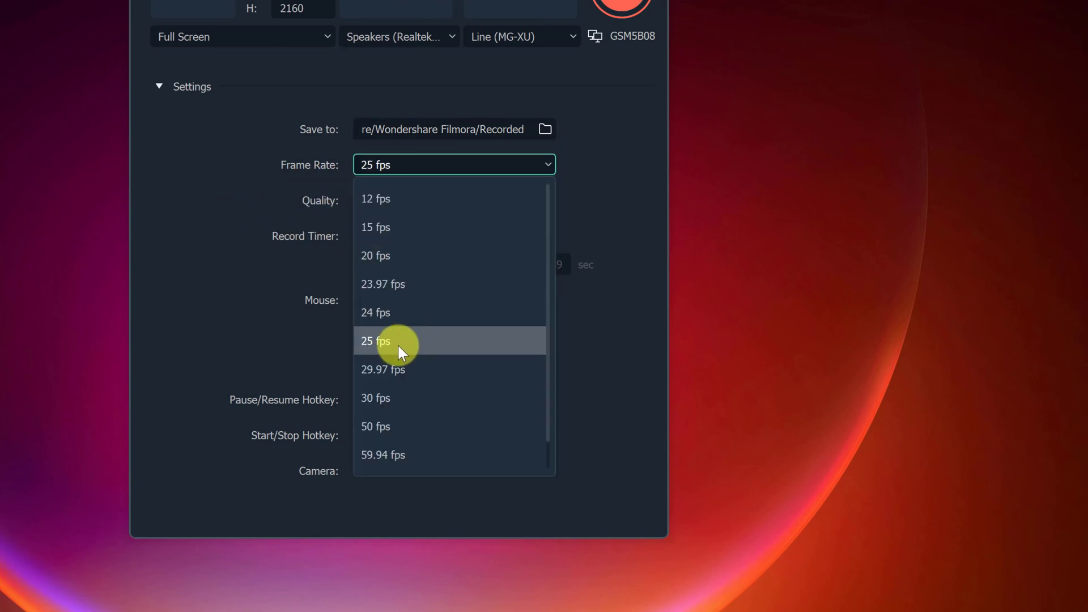
pyautogui.click(383, 343)
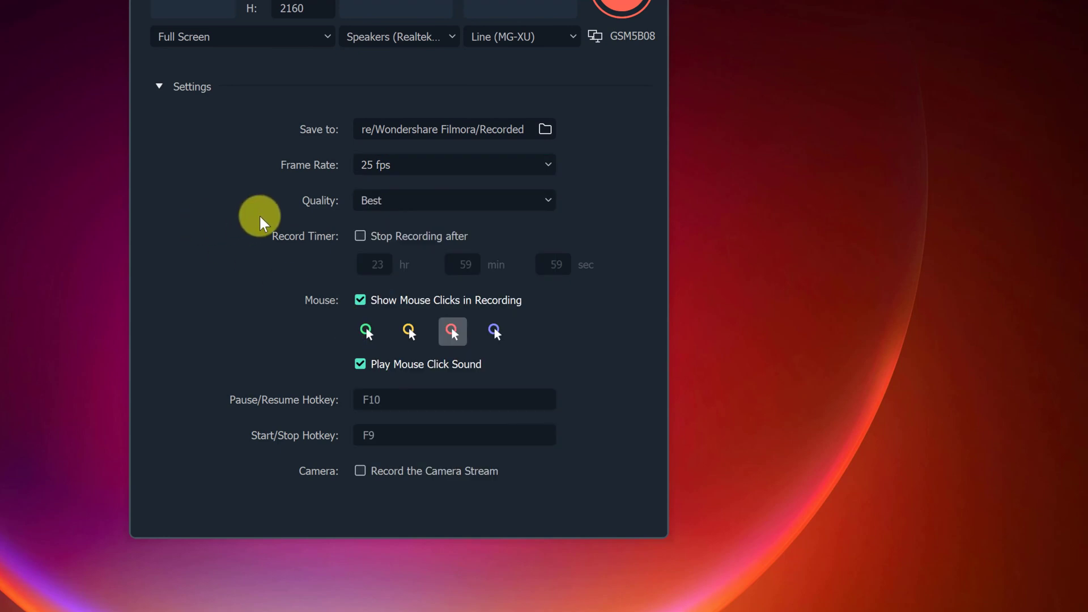
pyautogui.click(428, 205)
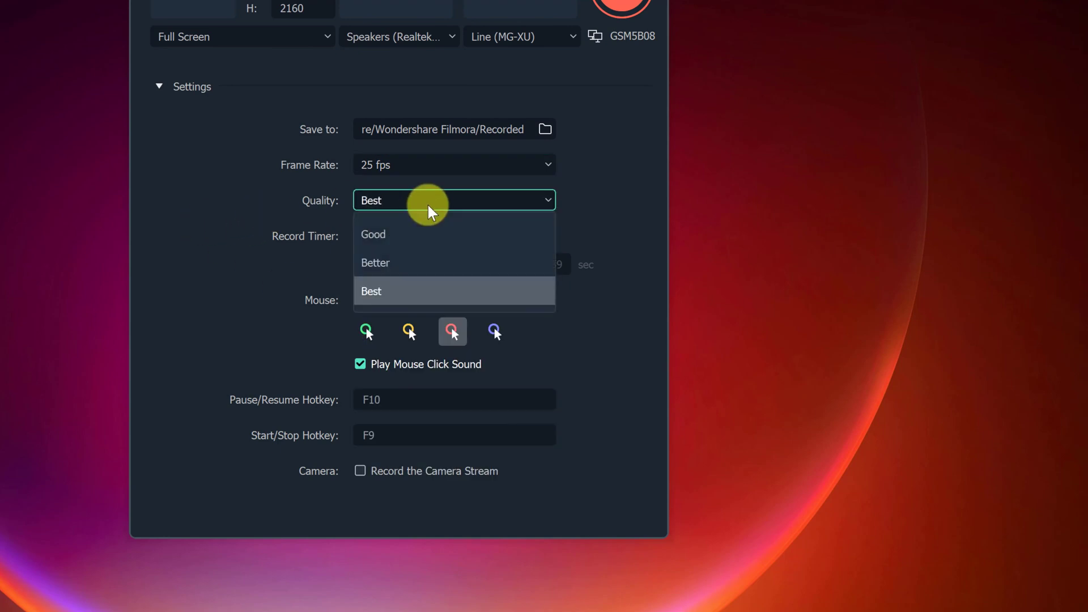
pyautogui.click(391, 283)
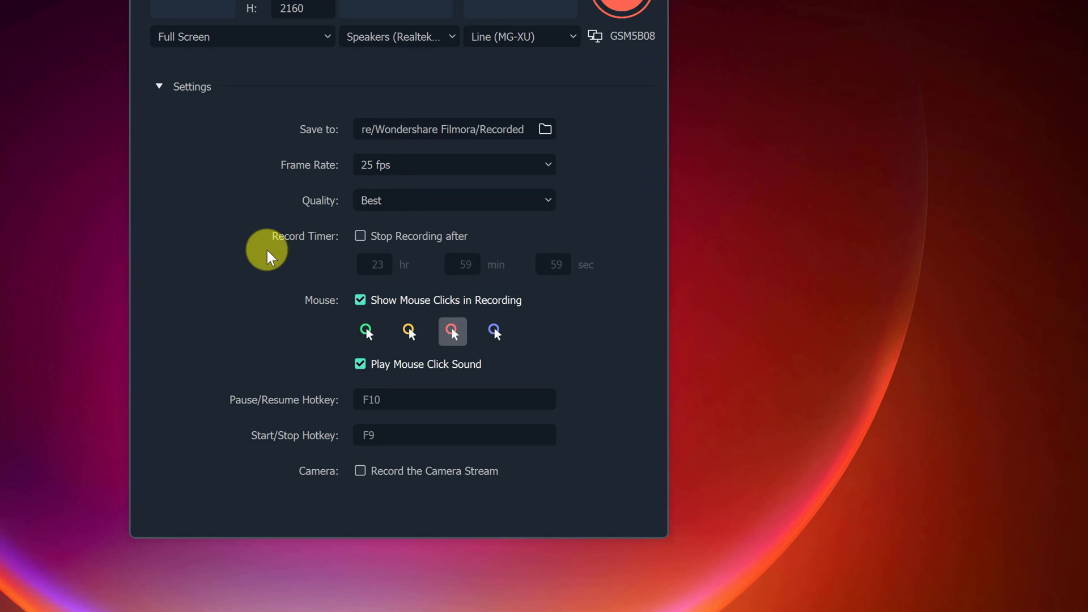
pyautogui.click(372, 200)
pyautogui.click(369, 262)
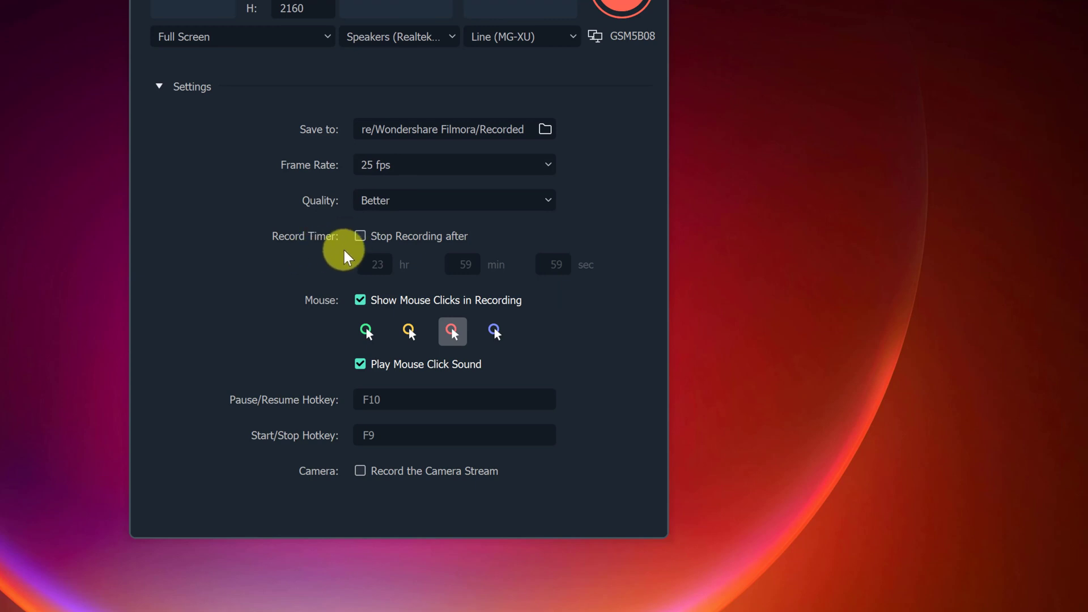
# Leave the Stop Recording after timer switched off.
pyautogui.click(360, 236)
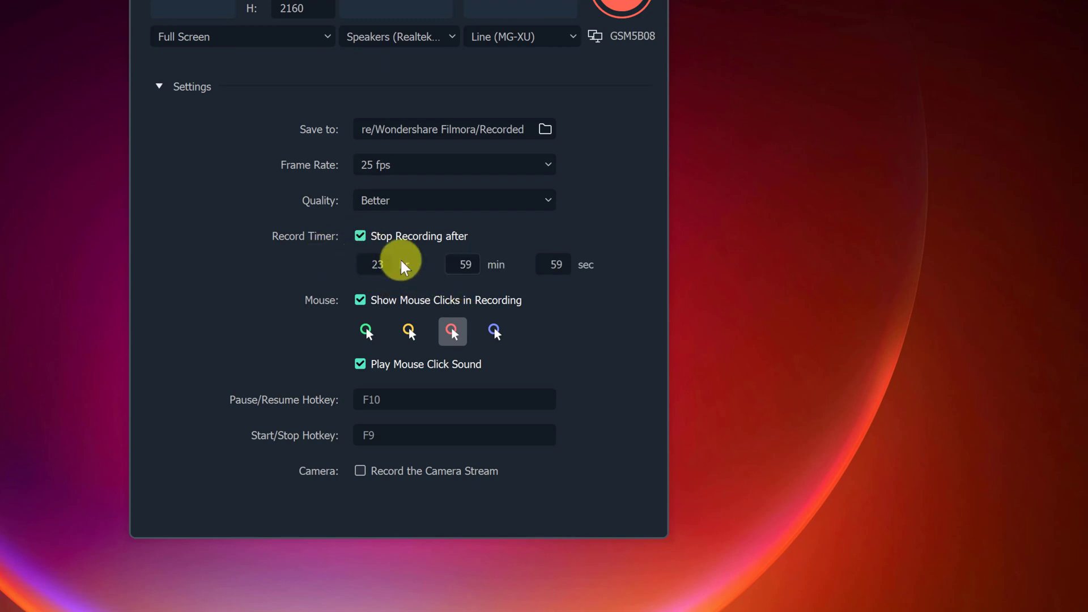
pyautogui.click(360, 238)
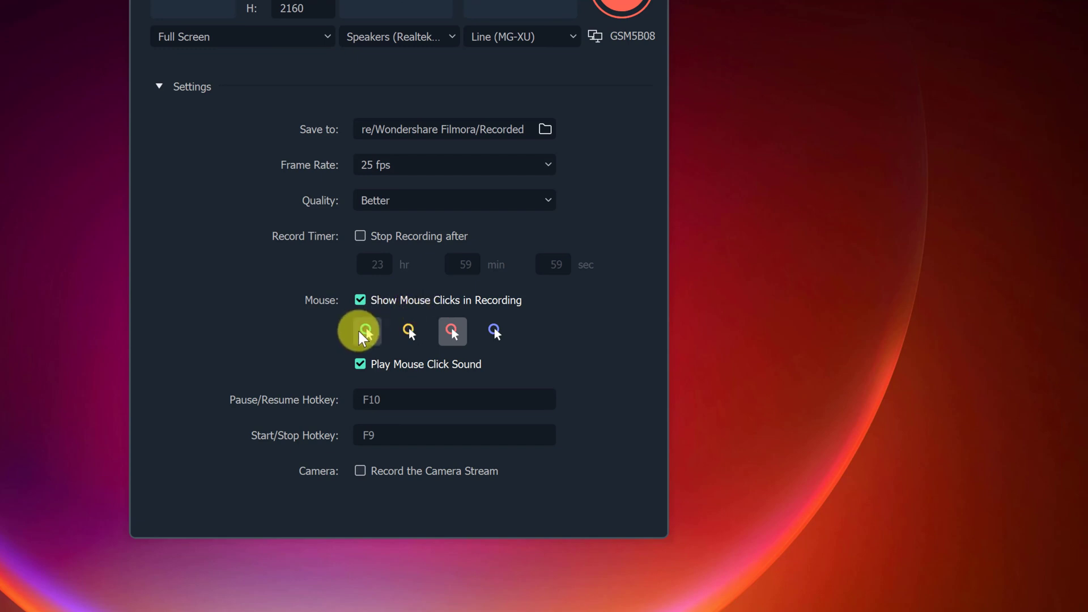
pyautogui.click(409, 333)
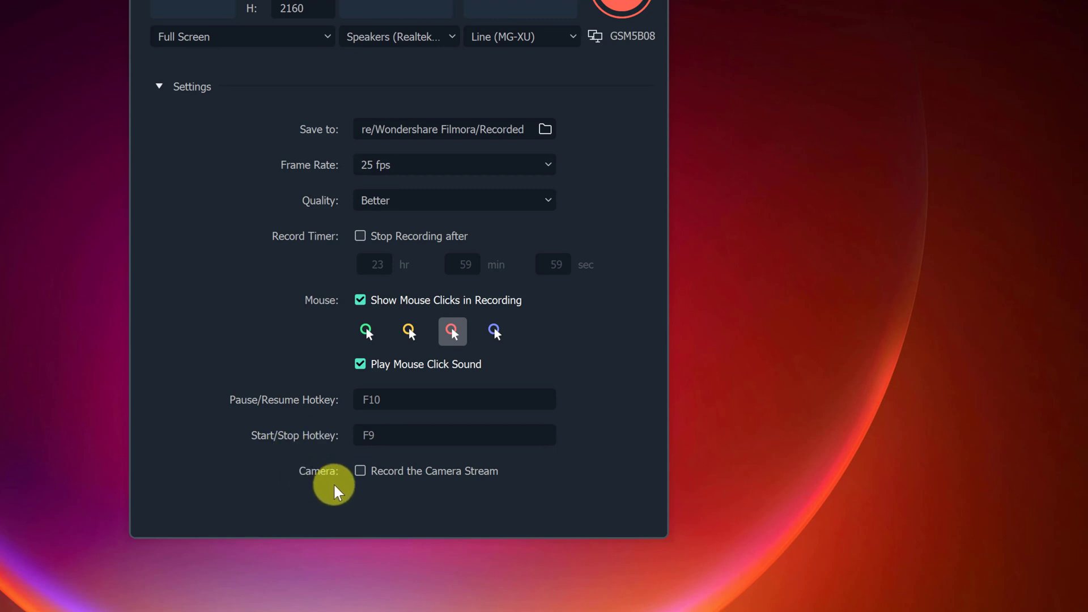
# Turn on camera stream recording using the Logitech BRIO camera.
pyautogui.click(359, 470)
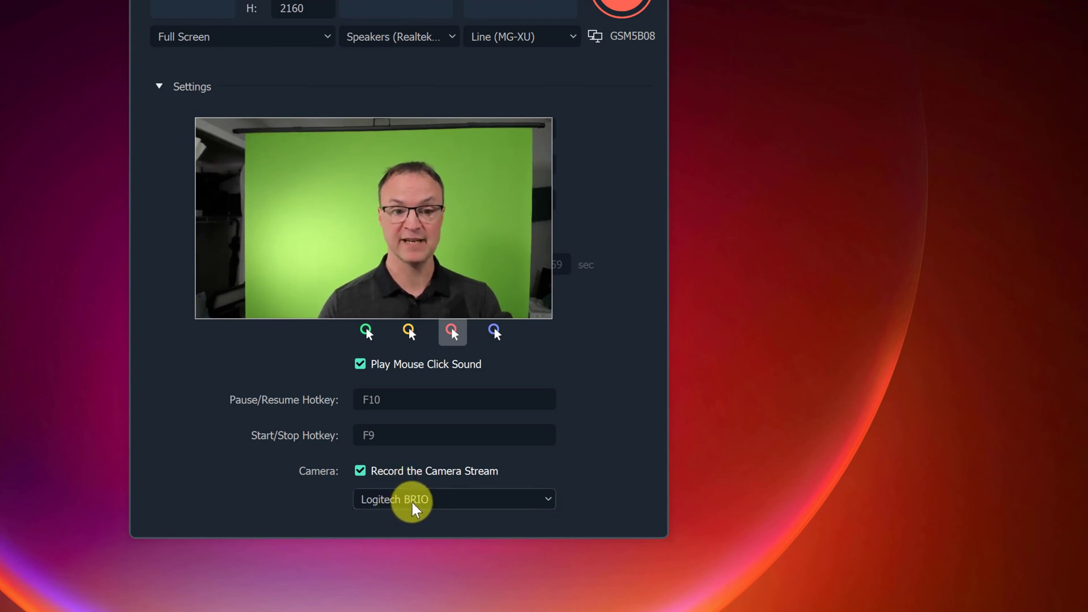
pyautogui.click(411, 498)
pyautogui.click(331, 499)
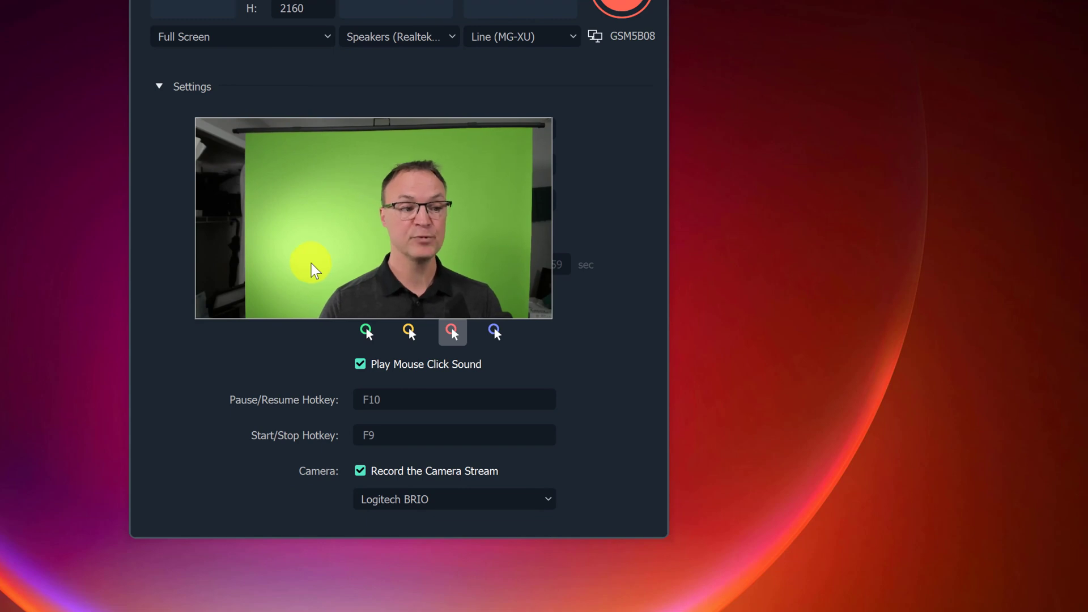
# Move the webcam overlay to the lower right and resize it.
pyautogui.moveTo(313, 264); pyautogui.dragTo(822, 514)
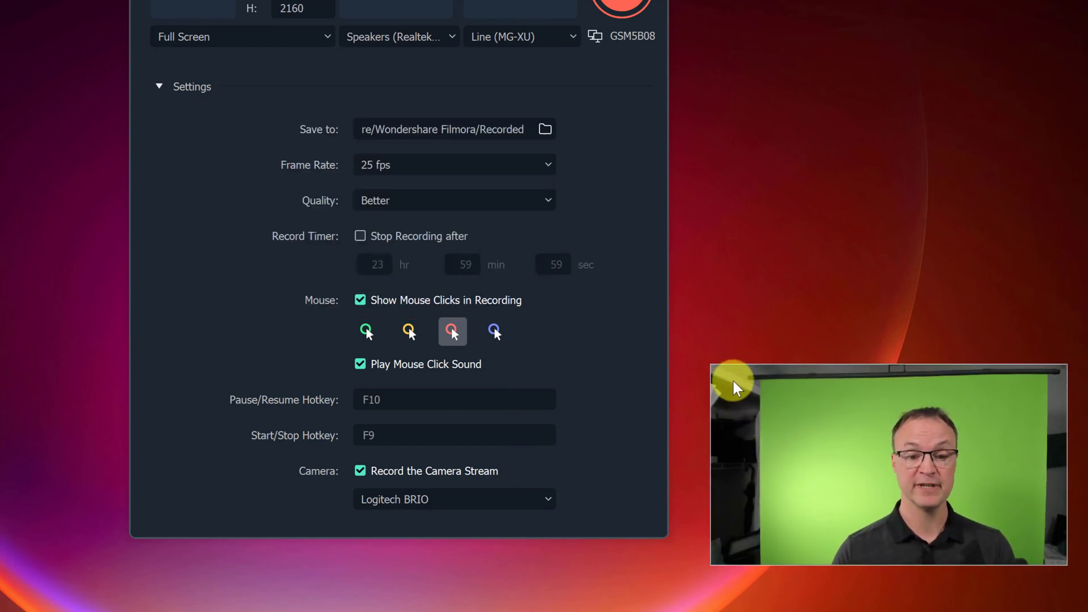
pyautogui.moveTo(708, 362); pyautogui.dragTo(781, 403)
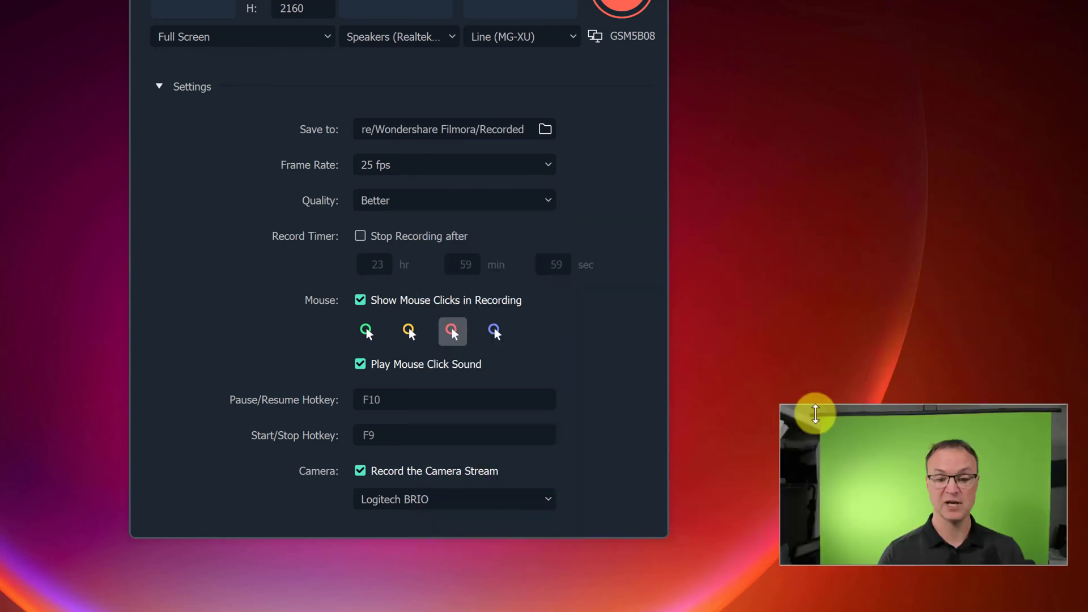
pyautogui.moveTo(891, 471); pyautogui.dragTo(840, 454)
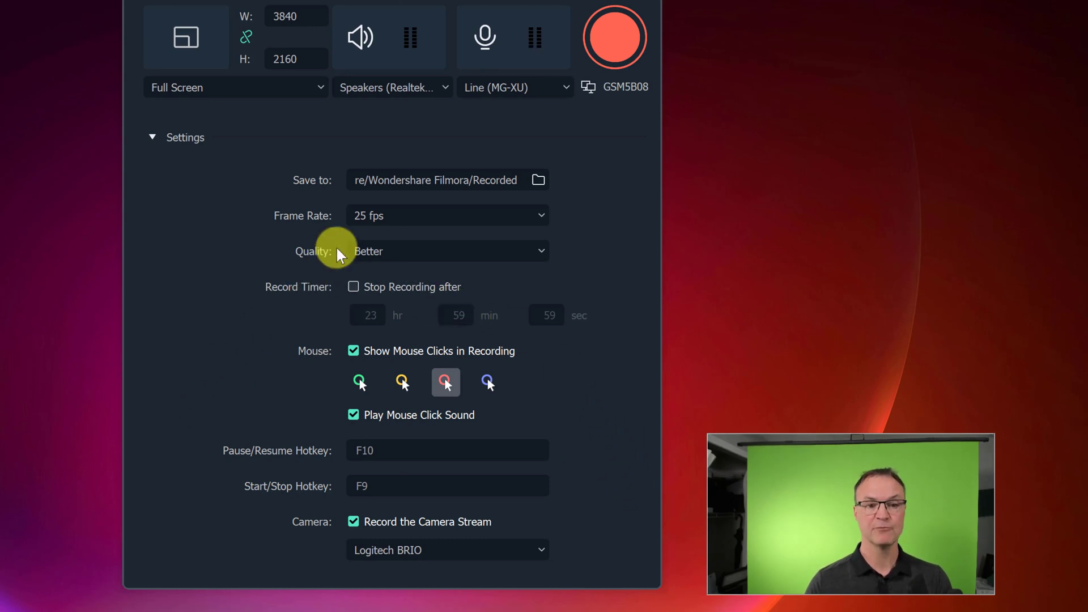
# Record the screen while ticking Disney + and TikTok on Excel's Sheet1, then stop with F9.
pyautogui.click(606, 36)
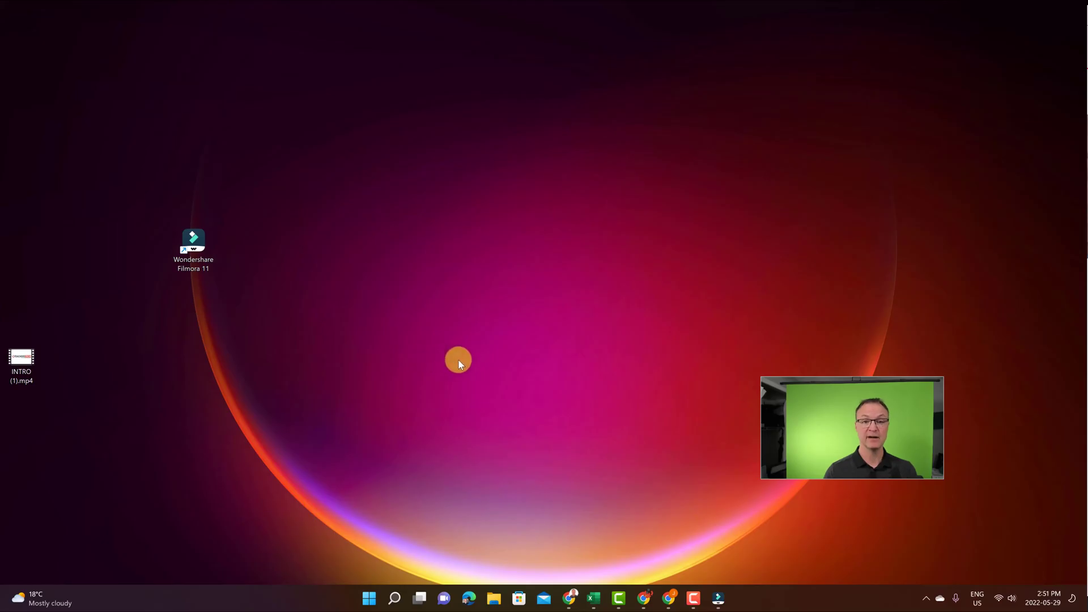
pyautogui.click(595, 600)
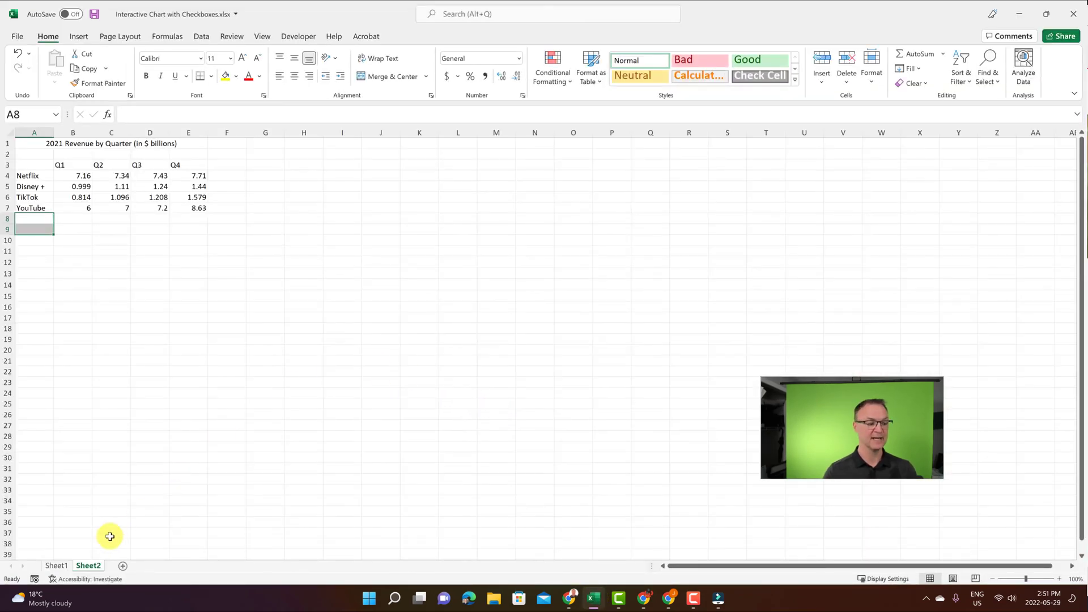
pyautogui.click(59, 565)
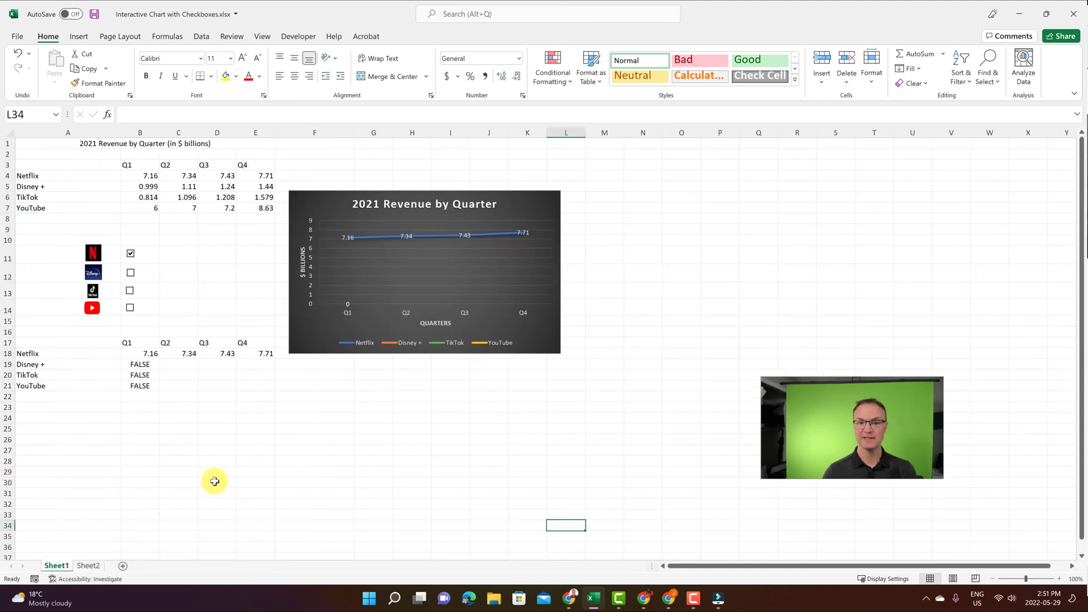
pyautogui.click(131, 273)
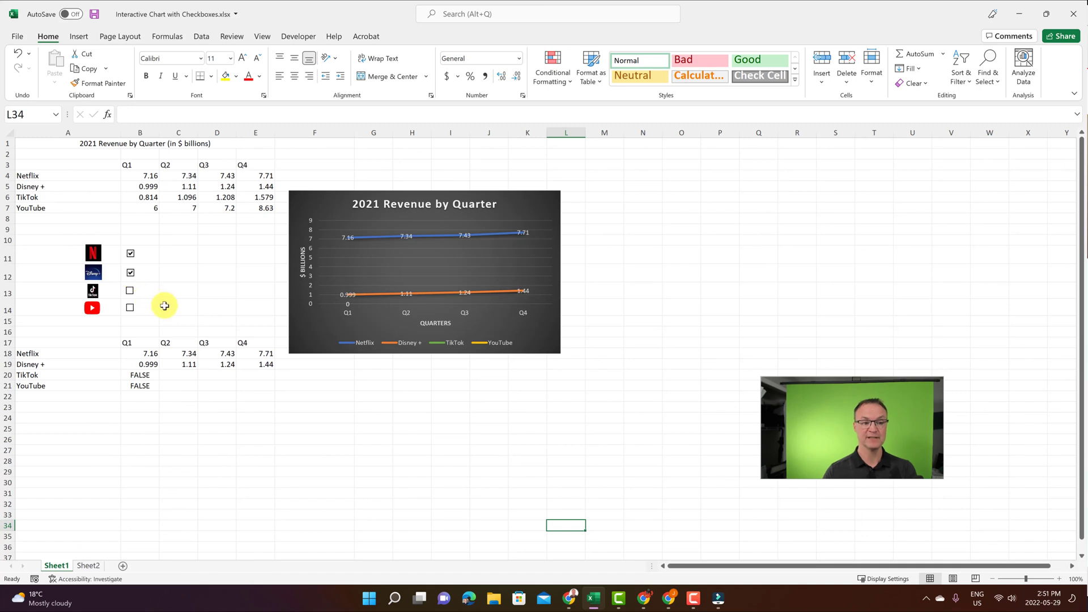
pyautogui.click(150, 297)
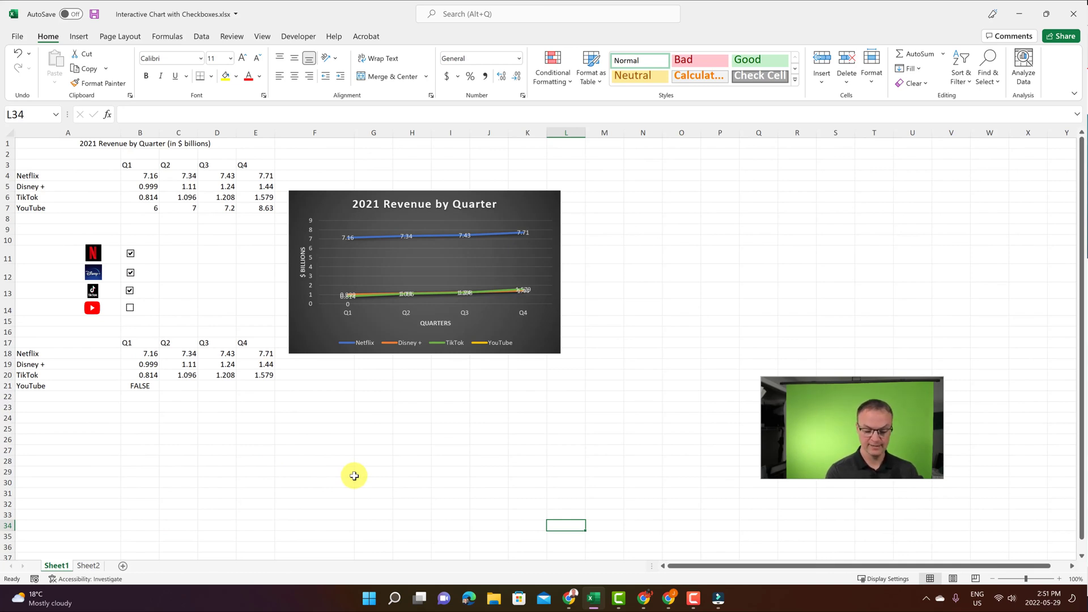
pyautogui.press('F9')
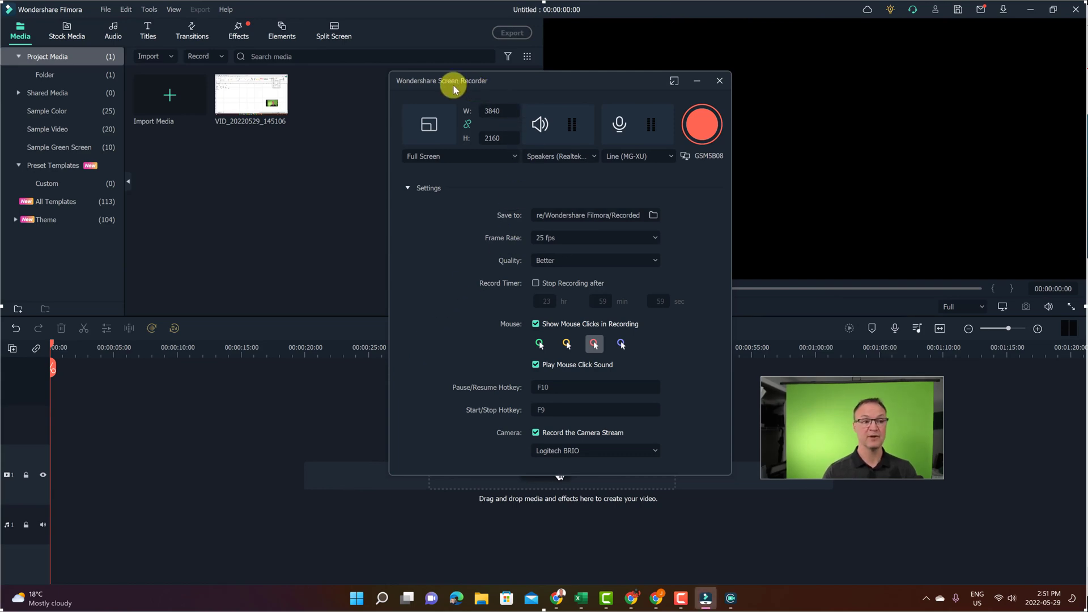
# Close the Screen Recorder window and dismiss the Create Proxy File prompt.
pyautogui.click(720, 81)
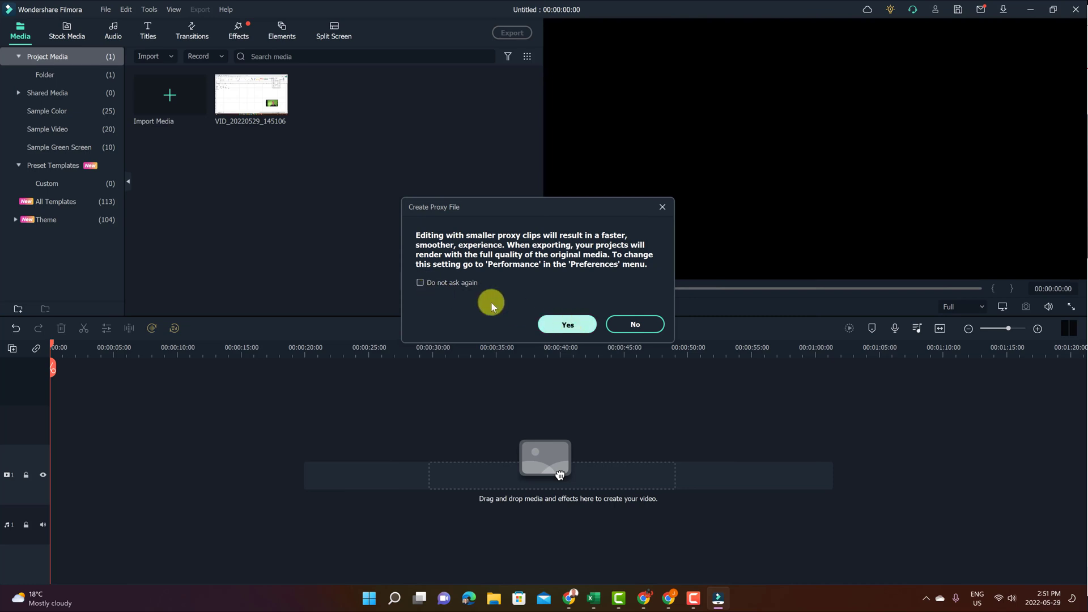
pyautogui.press('Escape')
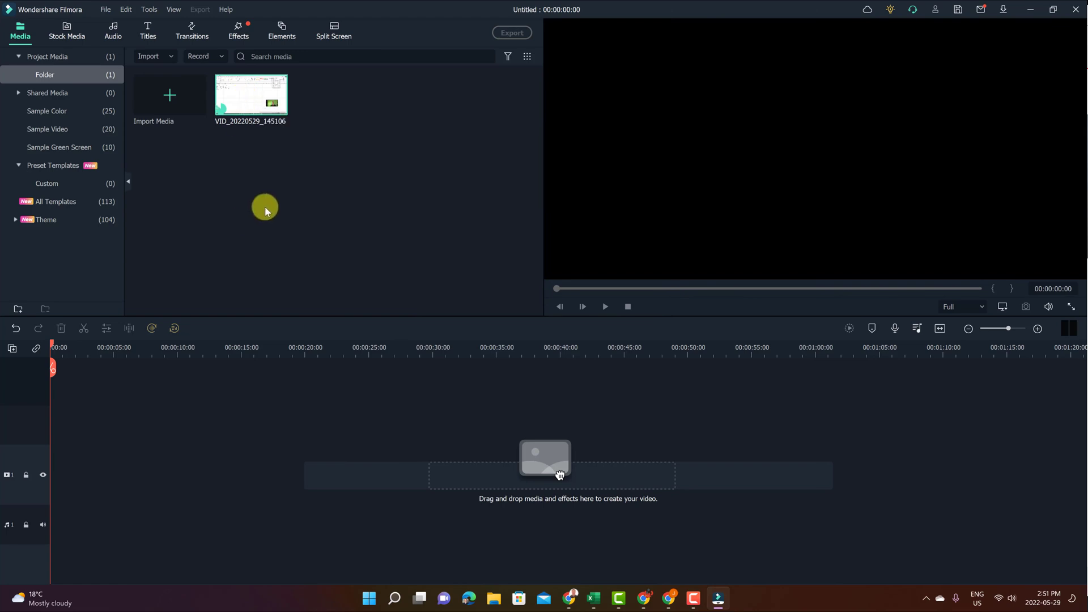
# Place VID_20220529_145106 on the first video track and preview its 20-second playback.
pyautogui.click(1045, 16)
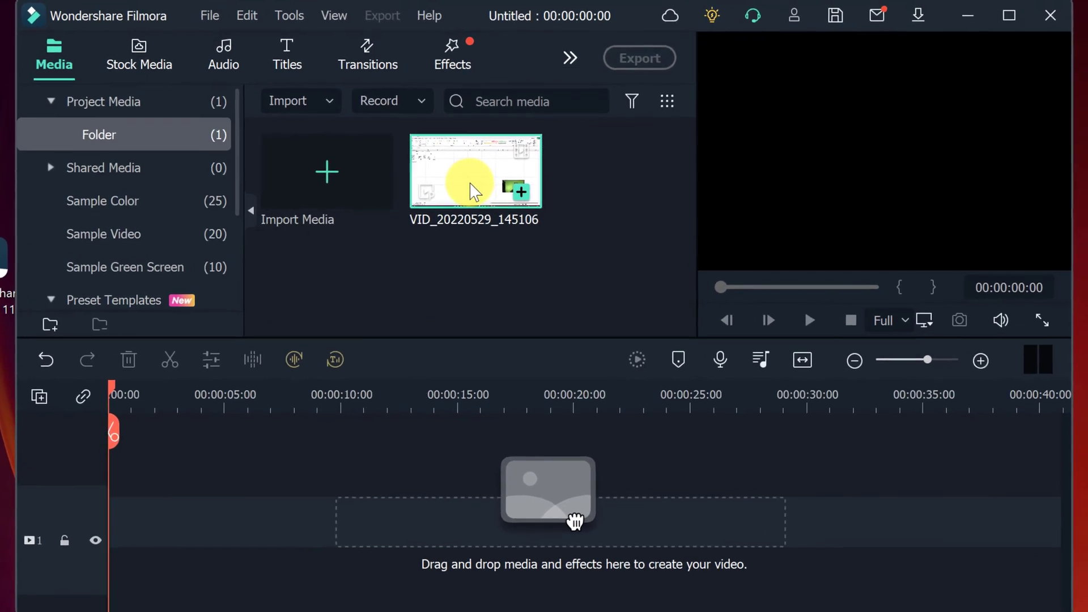
pyautogui.moveTo(473, 193); pyautogui.dragTo(114, 543)
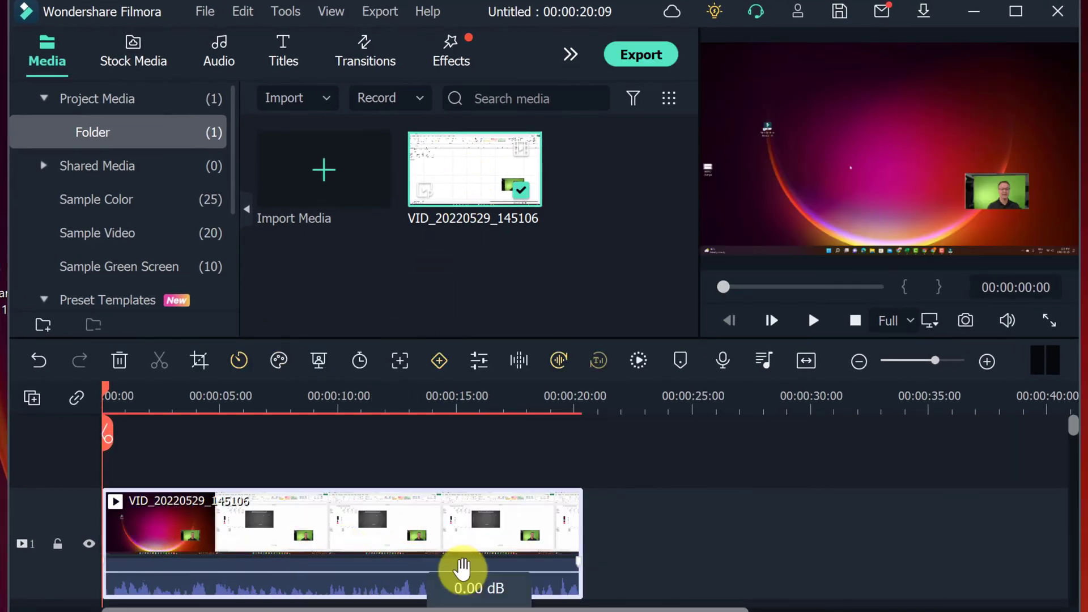
pyautogui.press('space')
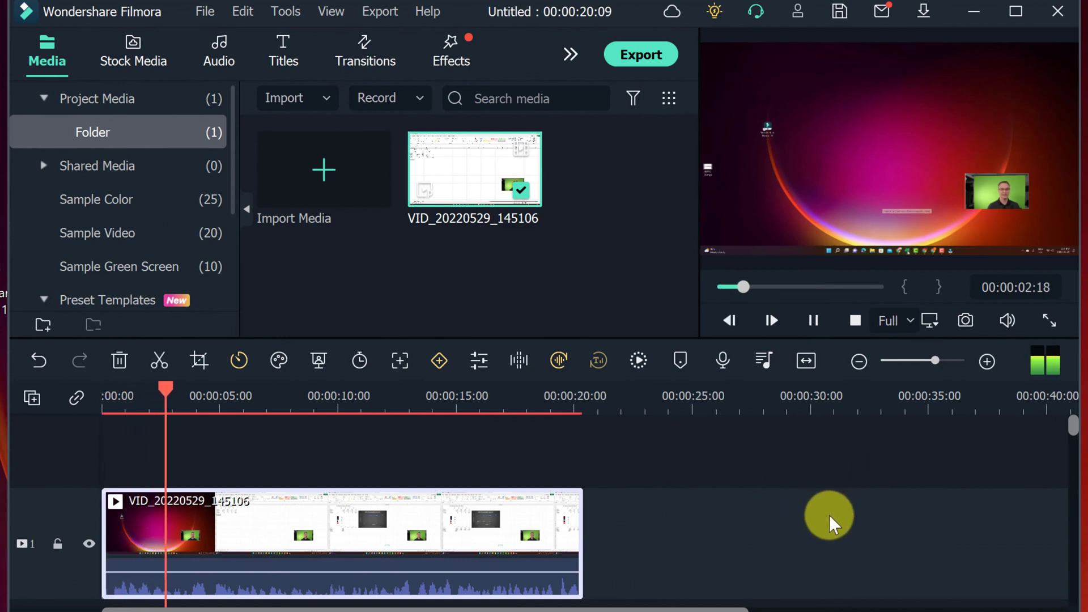
pyautogui.press('space')
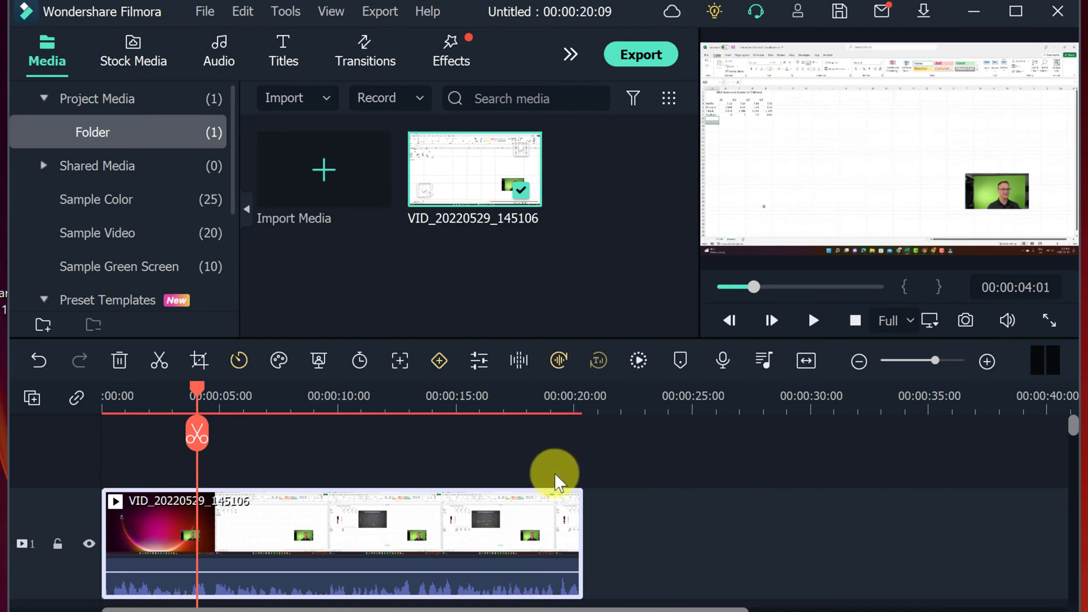
pyautogui.press('space')
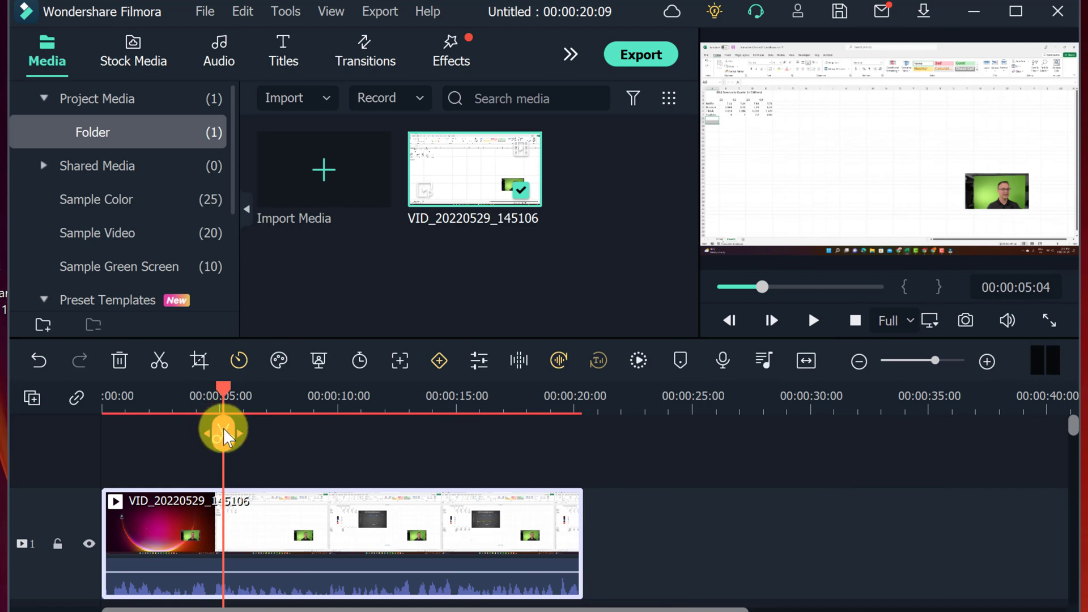
# Trim the clip's opening desktop footage, dragging its start to about 7 seconds.
pyautogui.moveTo(224, 391); pyautogui.dragTo(149, 405)
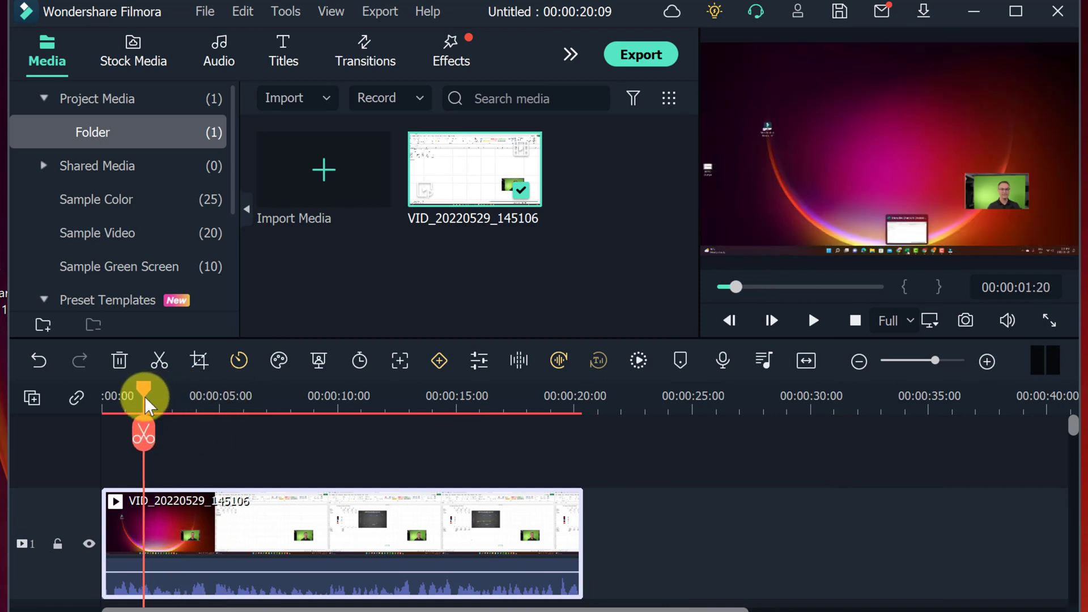
pyautogui.press('space')
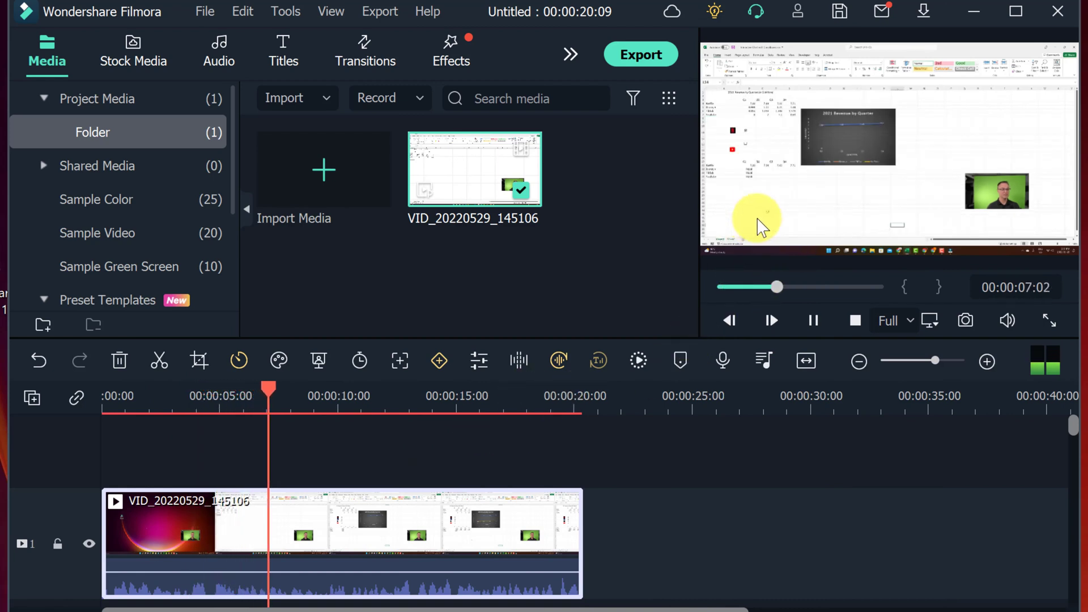
pyautogui.press('space')
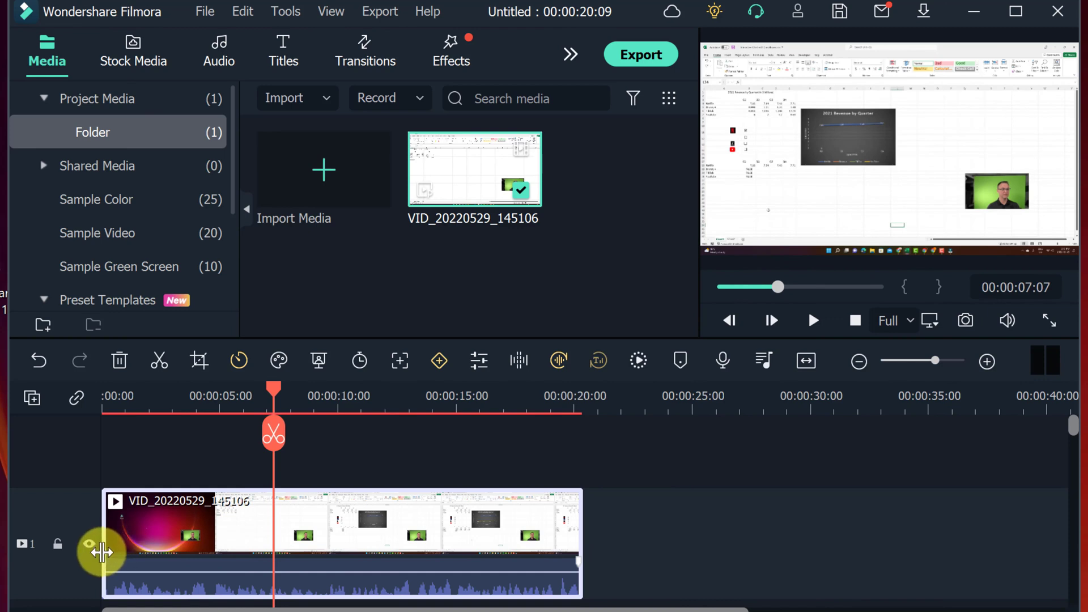
pyautogui.moveTo(99, 548); pyautogui.dragTo(268, 548)
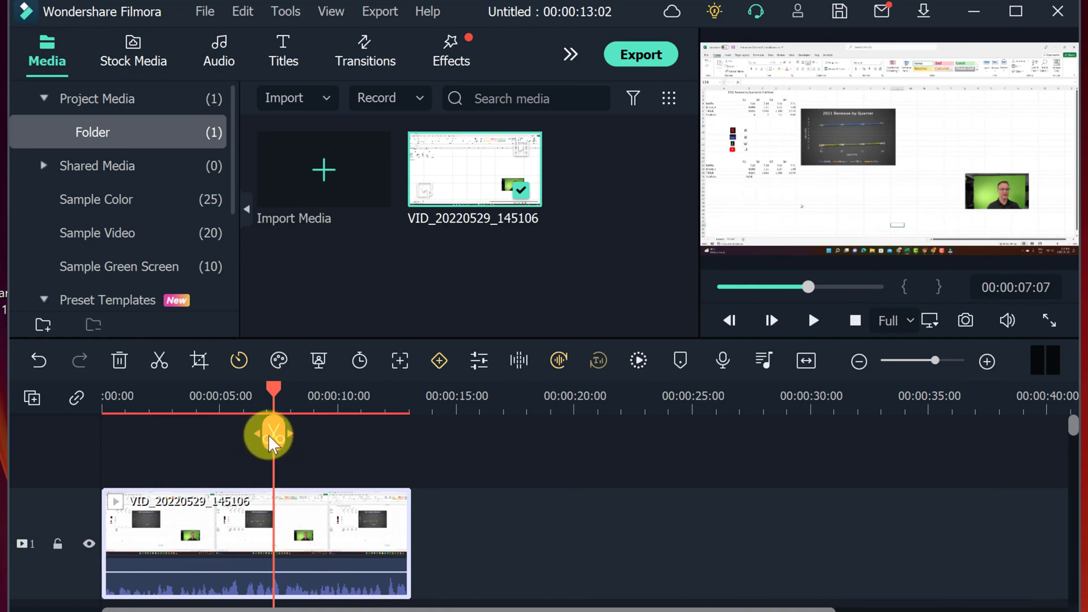
# Preview the trimmed clip and shorten its end so the project runs 00:00:11:22.
pyautogui.moveTo(273, 433); pyautogui.dragTo(375, 476)
pyautogui.press('space')
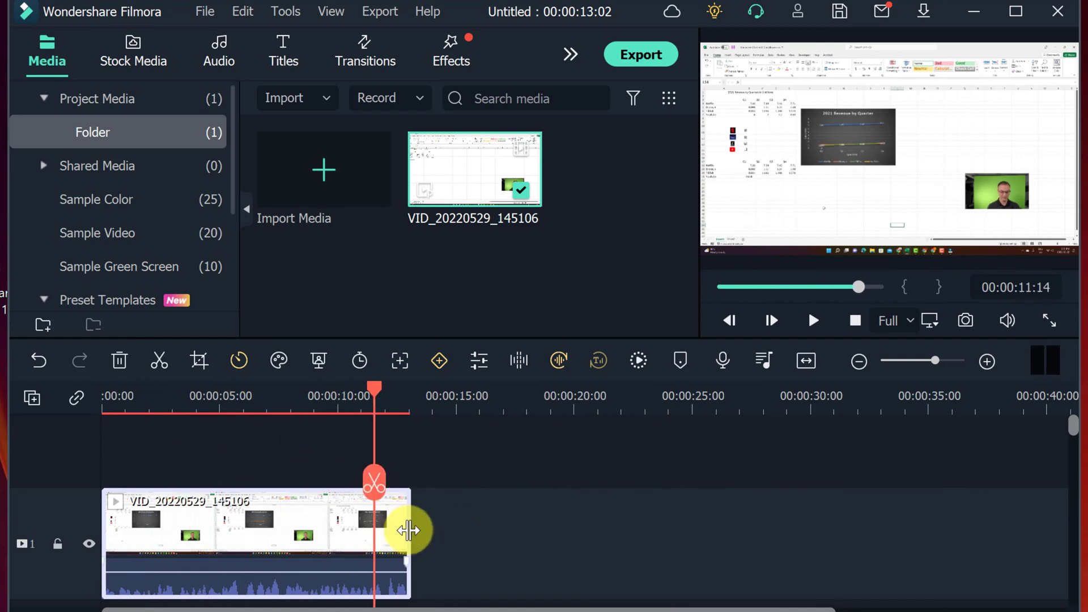
pyautogui.moveTo(408, 530); pyautogui.dragTo(378, 524)
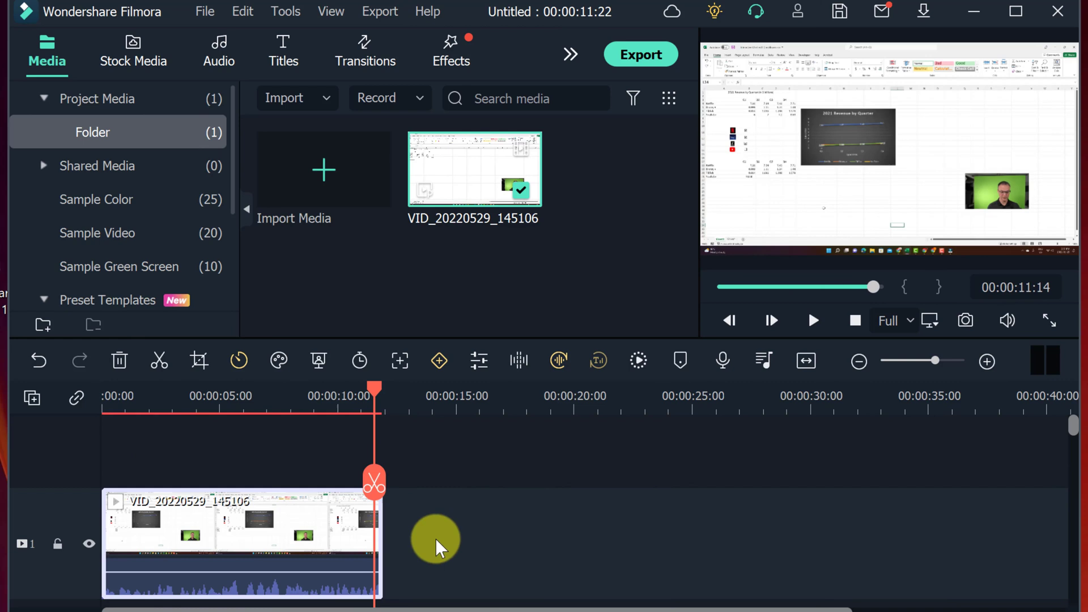
pyautogui.moveTo(375, 481); pyautogui.dragTo(244, 479)
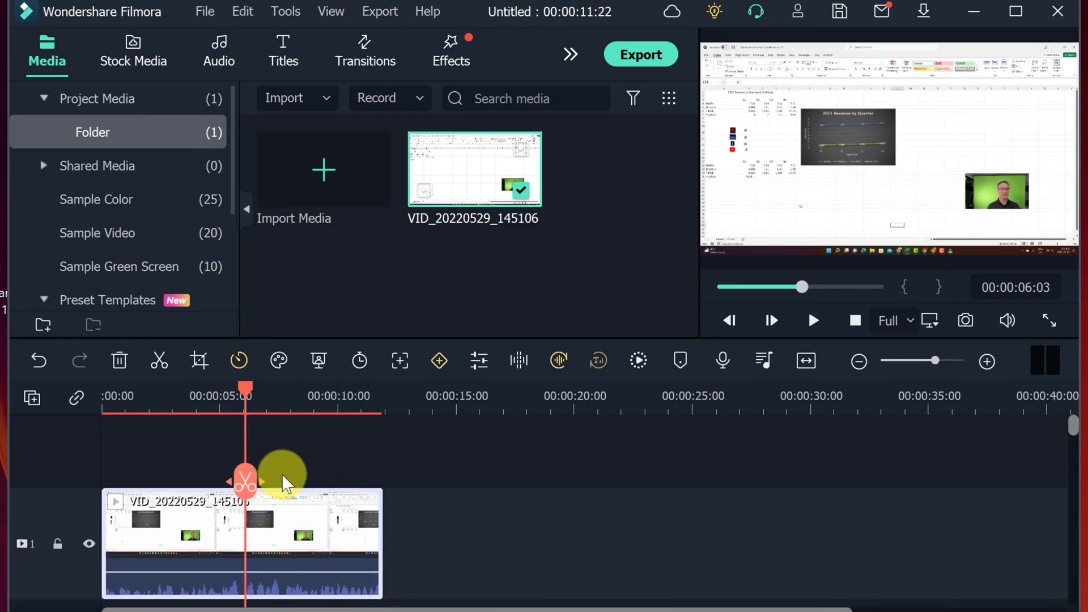
# Scale the clip to 128% and set its X position to 10.0 in Transform.
pyautogui.doubleClick(189, 519)
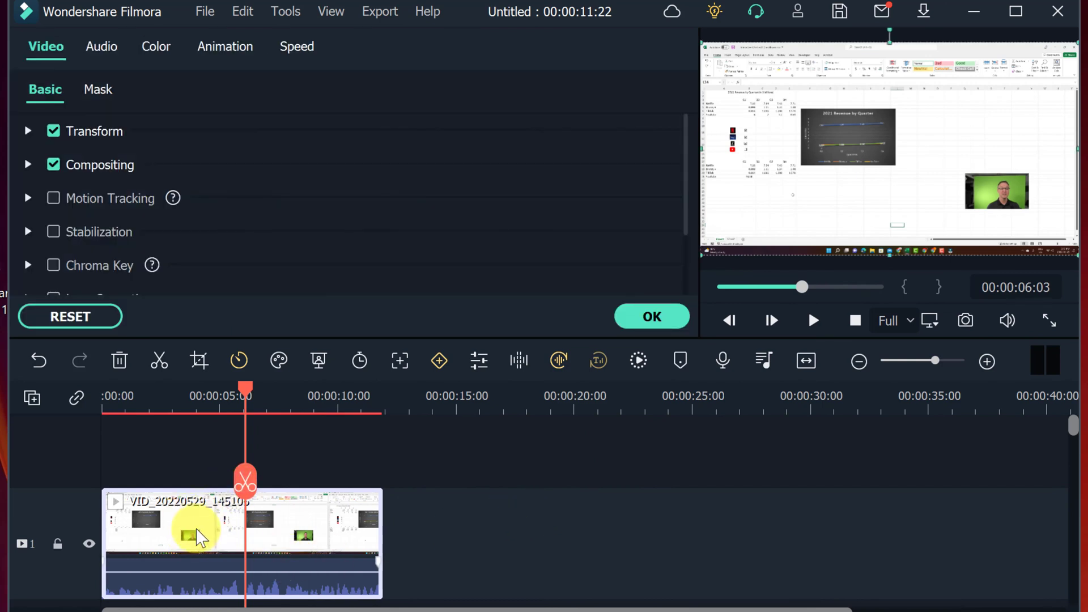
pyautogui.click(28, 131)
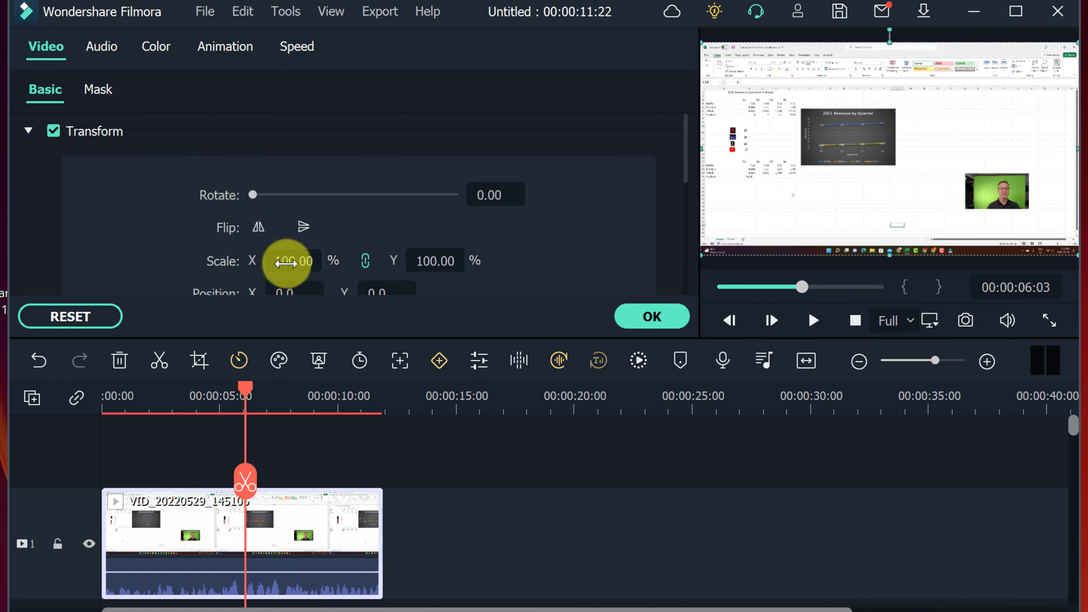
pyautogui.moveTo(286, 263); pyautogui.dragTo(313, 259)
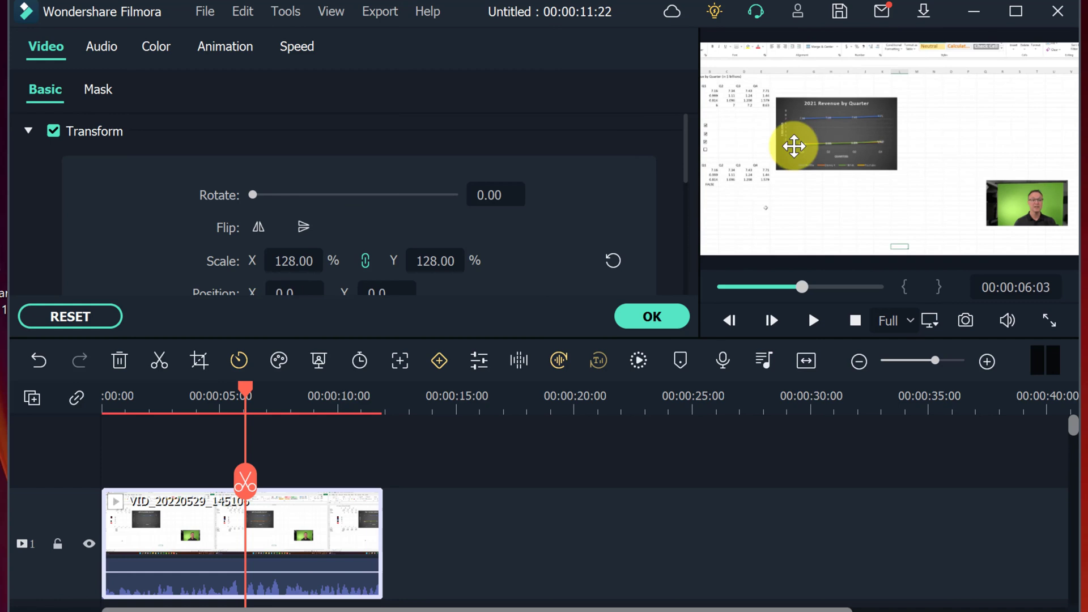
pyautogui.moveTo(793, 146)
pyautogui.mouseDown()
pyautogui.moveTo(806, 144)
pyautogui.moveTo(794, 143)
pyautogui.mouseUp()
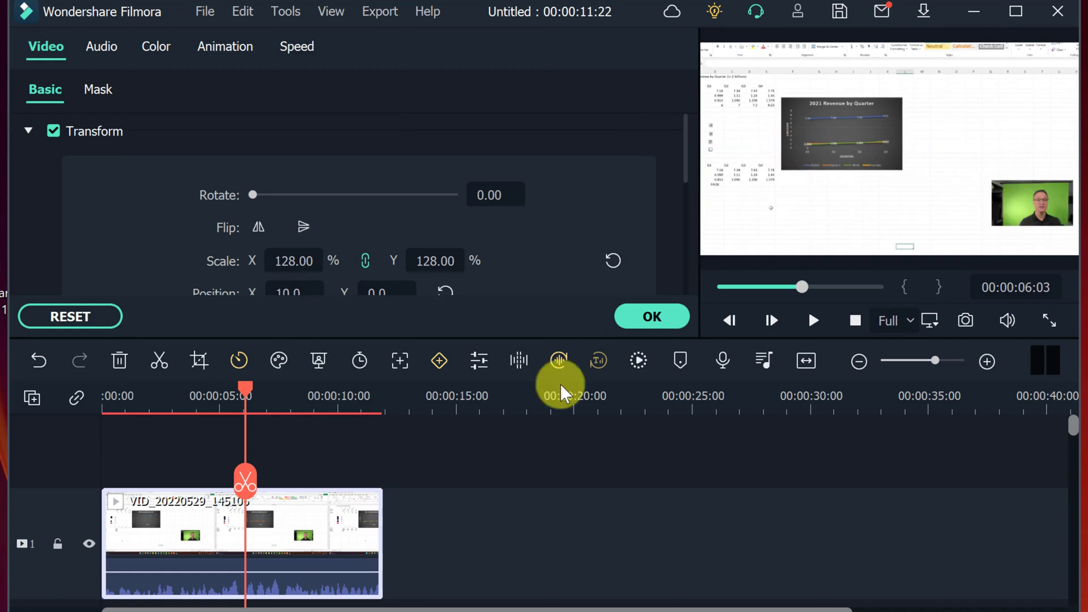
pyautogui.click(651, 317)
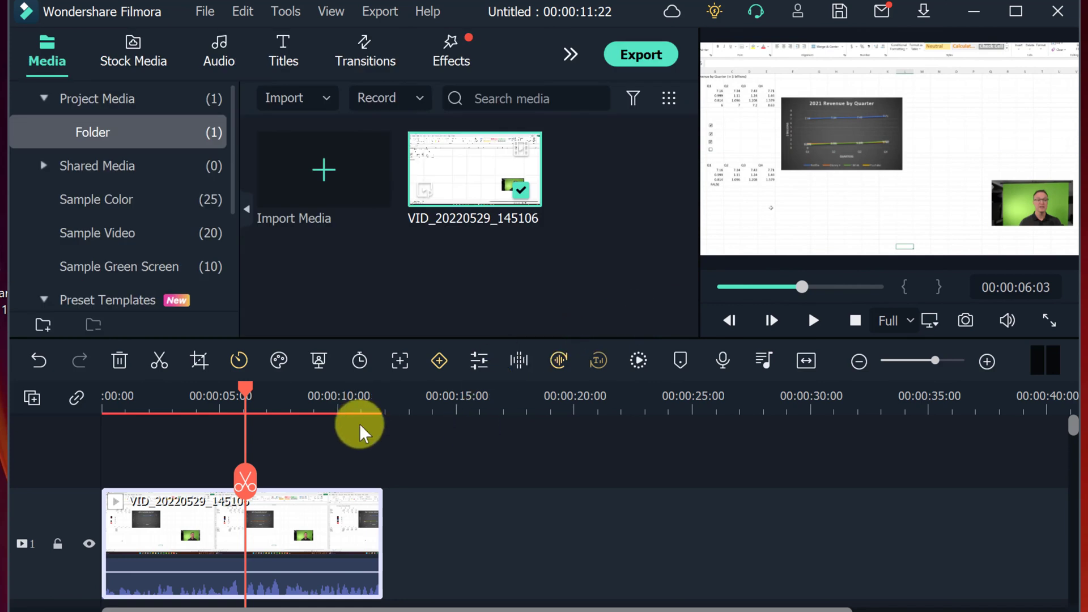
# Split the recording at 00:00:05:09 and keep both pieces back to back.
pyautogui.click(813, 321)
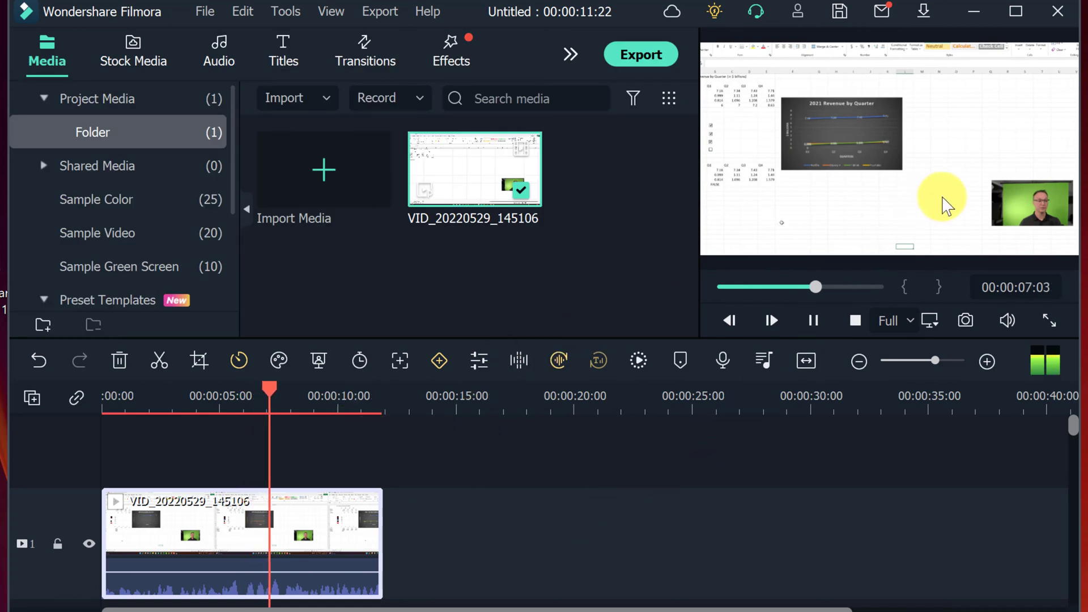
pyautogui.press('space')
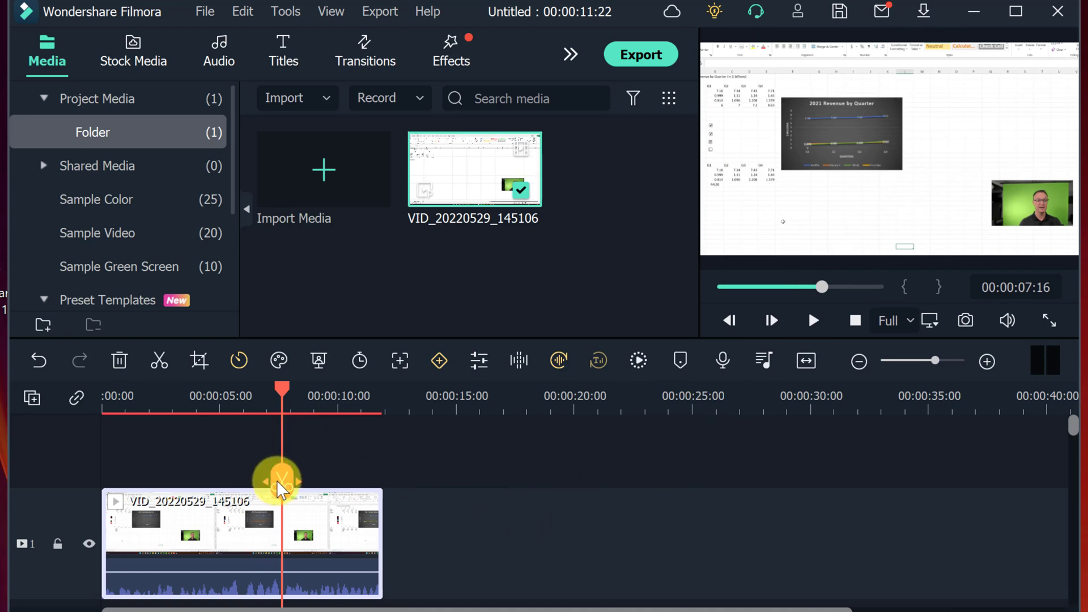
pyautogui.moveTo(217, 487)
pyautogui.mouseDown()
pyautogui.moveTo(209, 481)
pyautogui.moveTo(226, 481)
pyautogui.mouseUp()
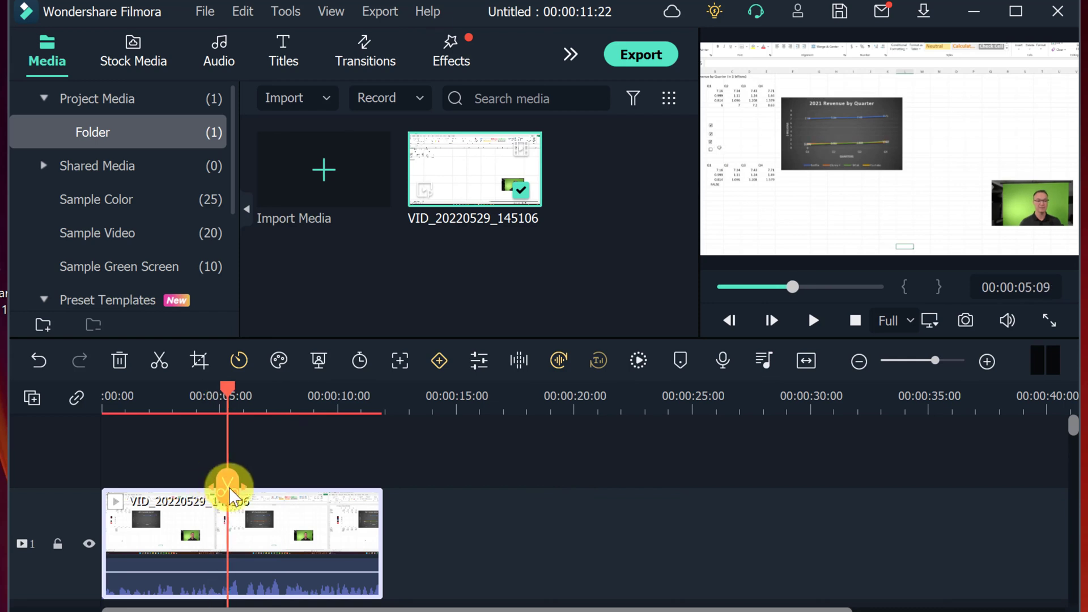
pyautogui.click(227, 486)
pyautogui.moveTo(282, 545)
pyautogui.mouseDown()
pyautogui.moveTo(376, 542)
pyautogui.moveTo(272, 543)
pyautogui.mouseUp()
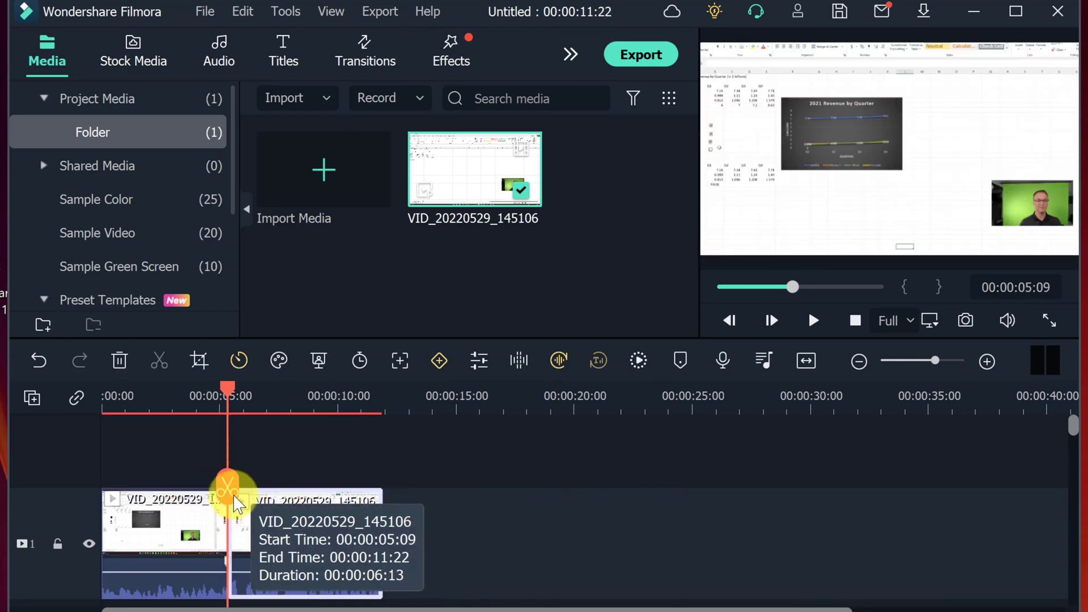
pyautogui.moveTo(228, 486); pyautogui.dragTo(268, 494)
# Split again at 00:00:06:23, move the short piece past the end, and deselect.
pyautogui.click(267, 494)
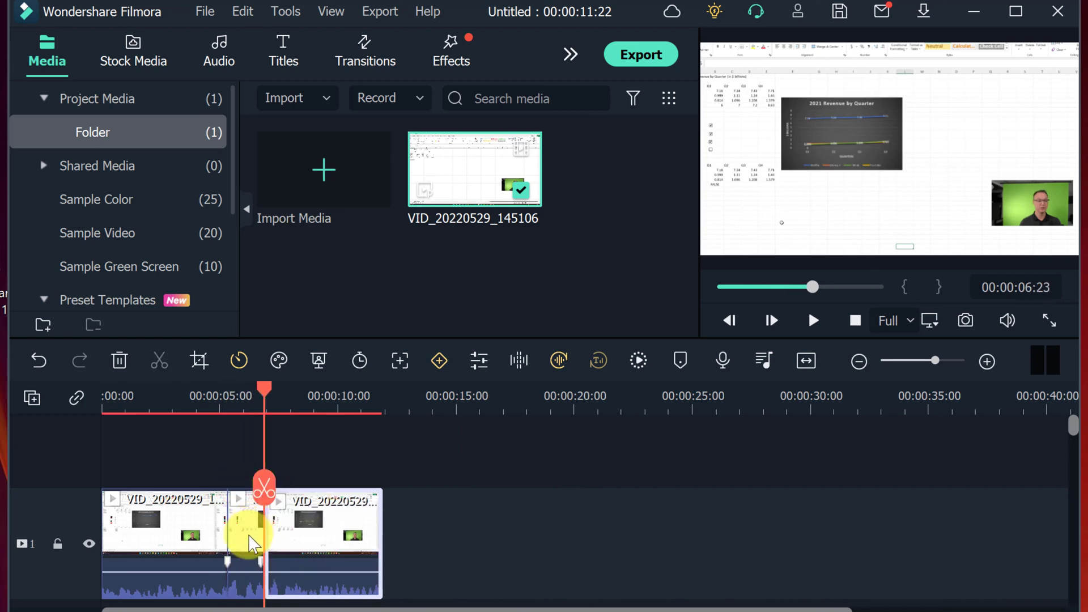
pyautogui.moveTo(255, 534)
pyautogui.mouseDown()
pyautogui.moveTo(297, 467)
pyautogui.moveTo(401, 503)
pyautogui.moveTo(437, 541)
pyautogui.moveTo(396, 543)
pyautogui.moveTo(432, 540)
pyautogui.moveTo(255, 493)
pyautogui.moveTo(247, 532)
pyautogui.mouseUp()
pyautogui.click(493, 534)
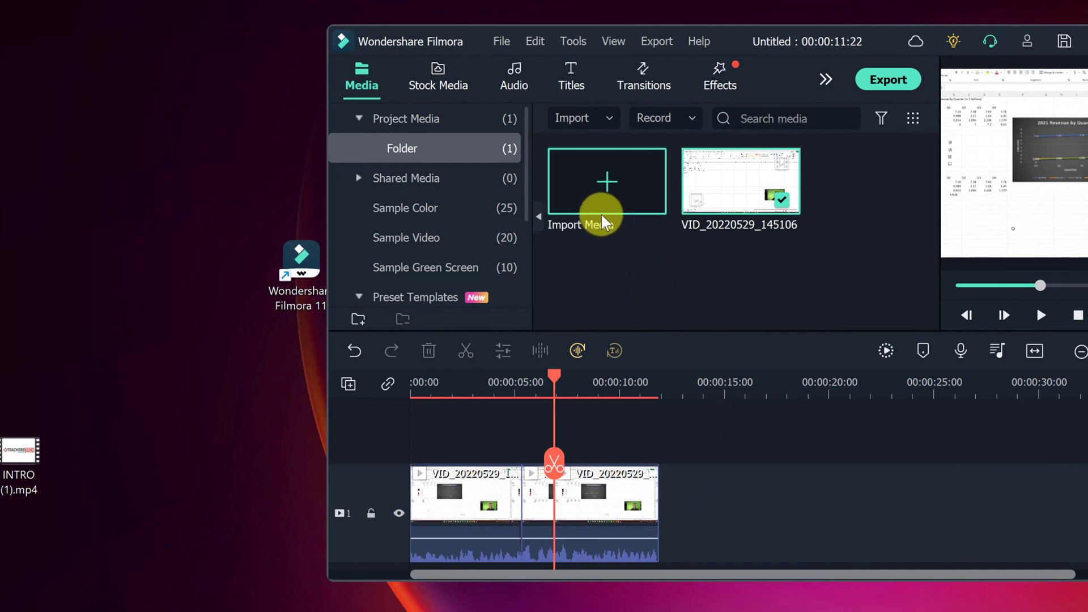
# Shift the recording clips later and drop INTRO (1).mp4 into the gap at the start.
pyautogui.moveTo(712, 528); pyautogui.dragTo(604, 515)
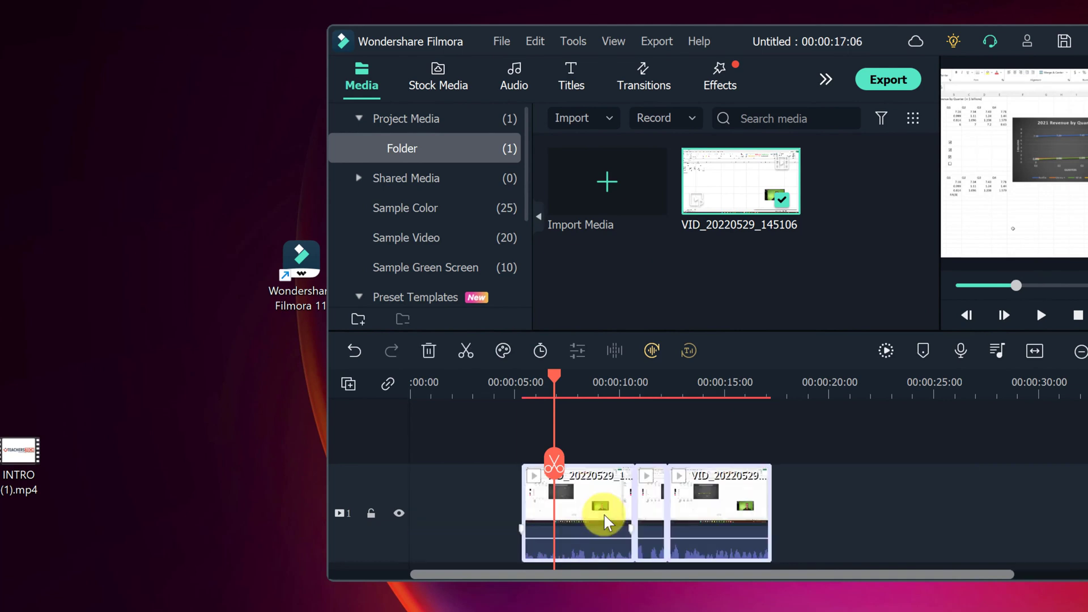
pyautogui.click(452, 515)
pyautogui.moveTo(20, 453); pyautogui.dragTo(442, 508)
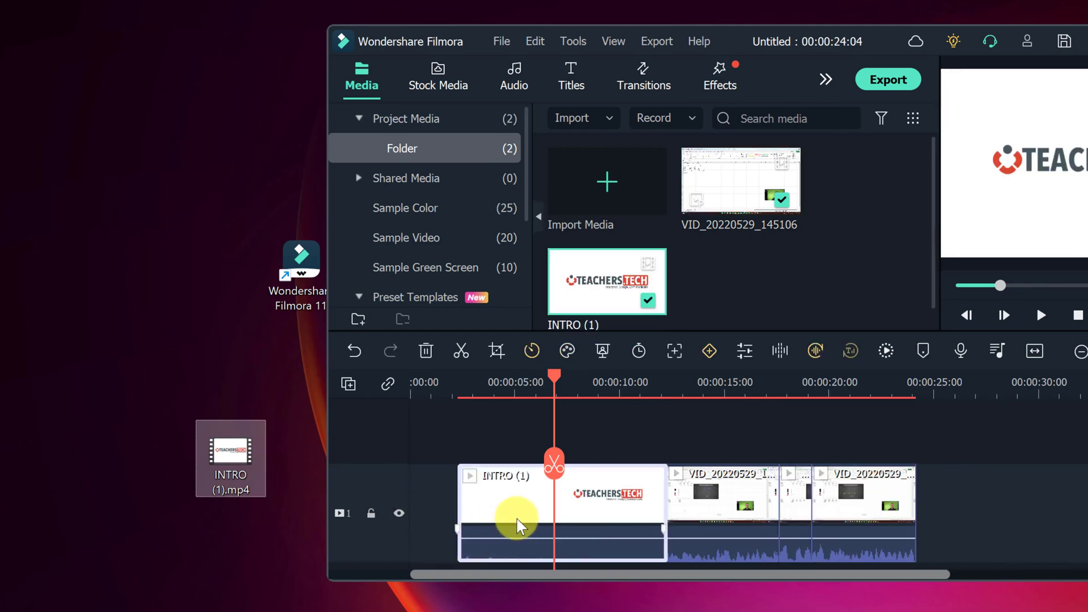
# Preview the intro clip from within its span.
pyautogui.moveTo(557, 468); pyautogui.dragTo(515, 471)
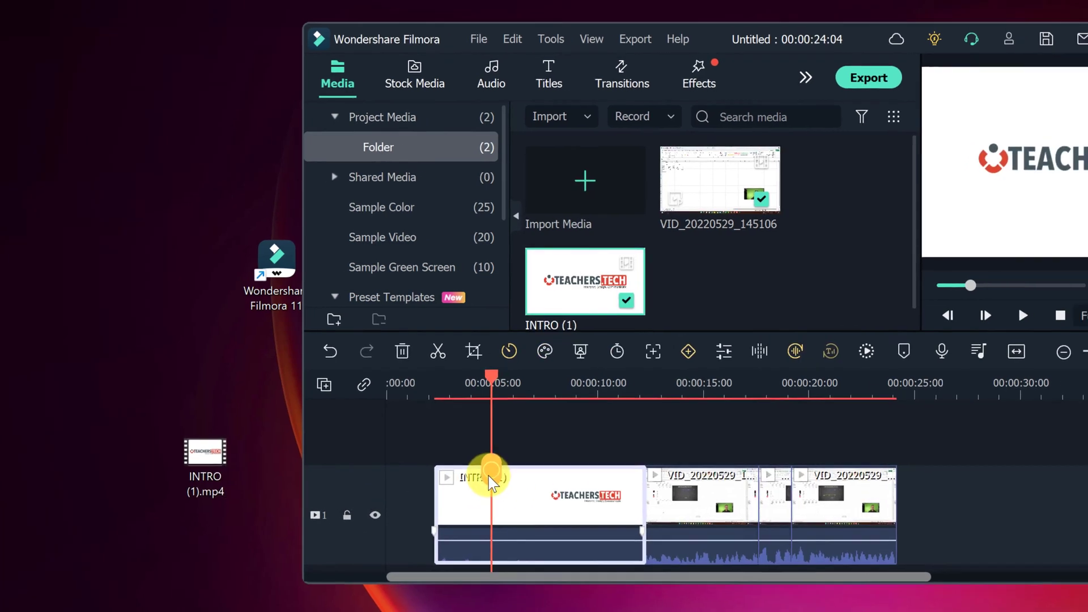
pyautogui.press('space')
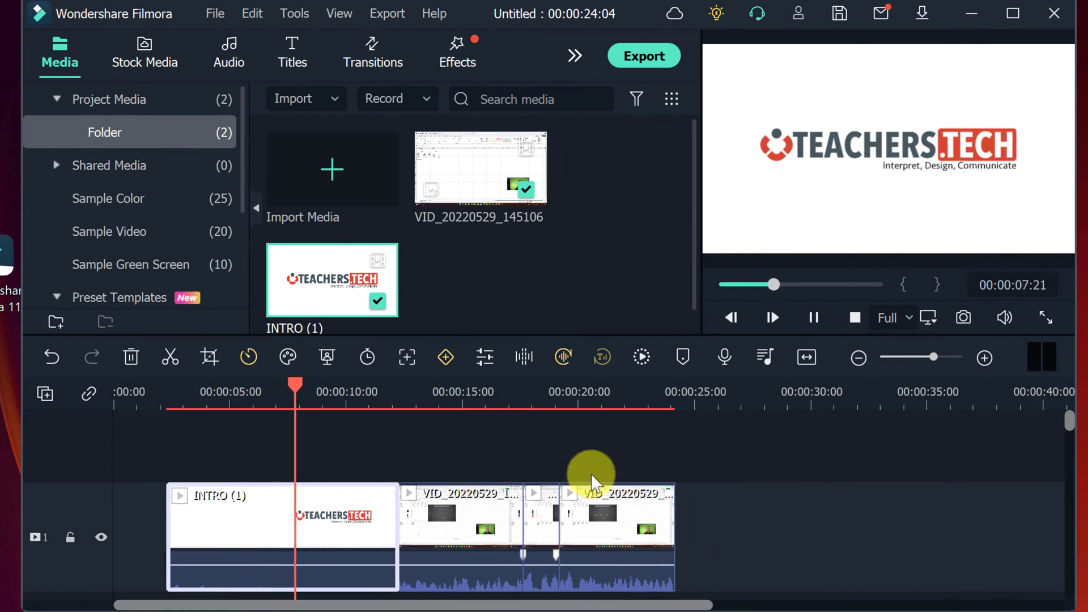
pyautogui.press('space')
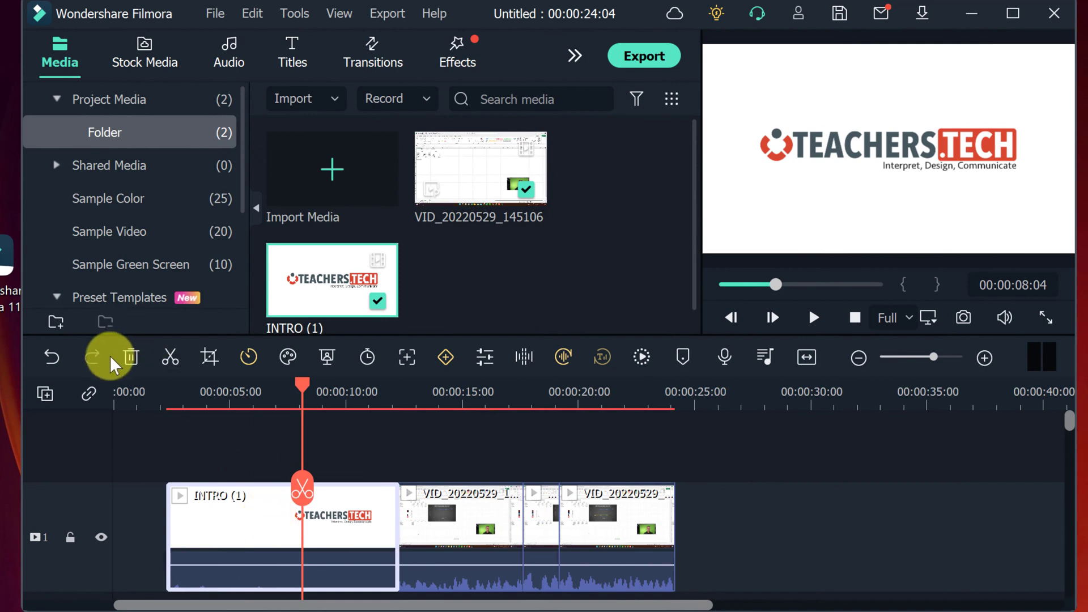
# Speed the INTRO (1) clip up to Fast 2x.
pyautogui.click(242, 358)
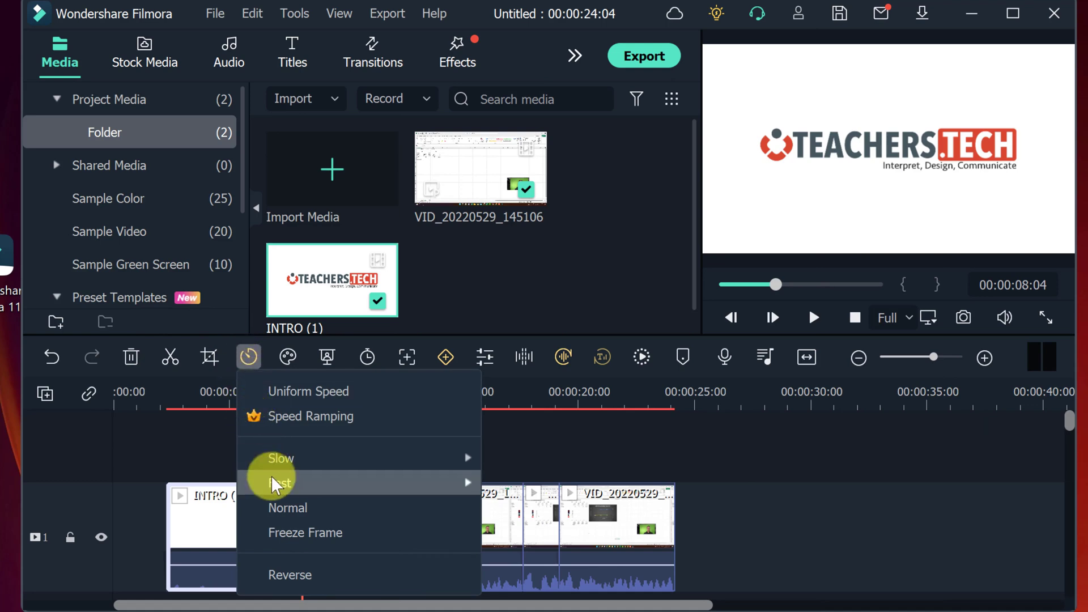
pyautogui.moveTo(295, 483)
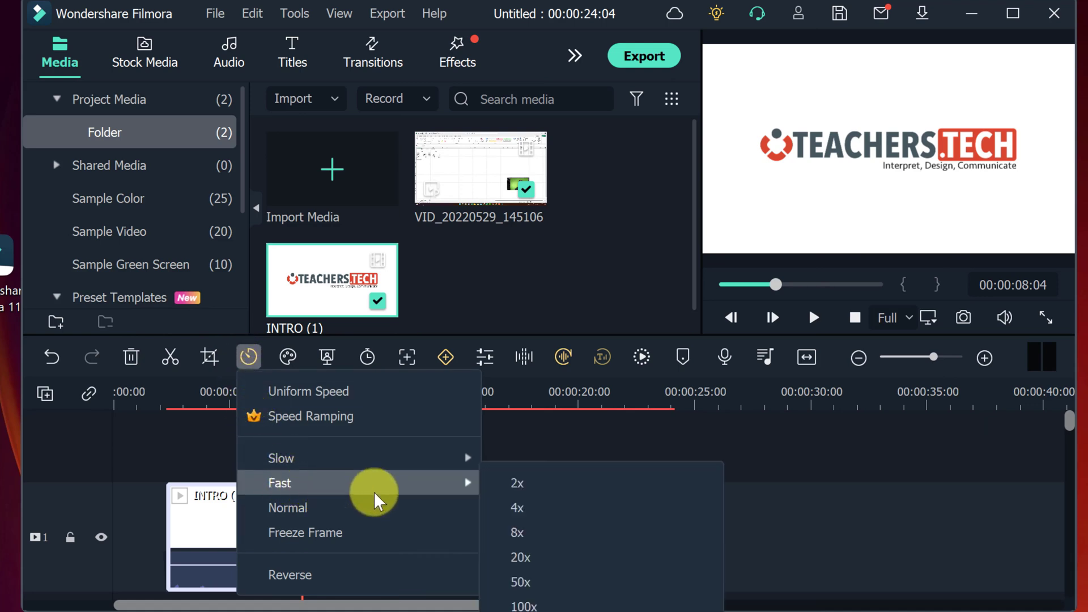
pyautogui.click(533, 486)
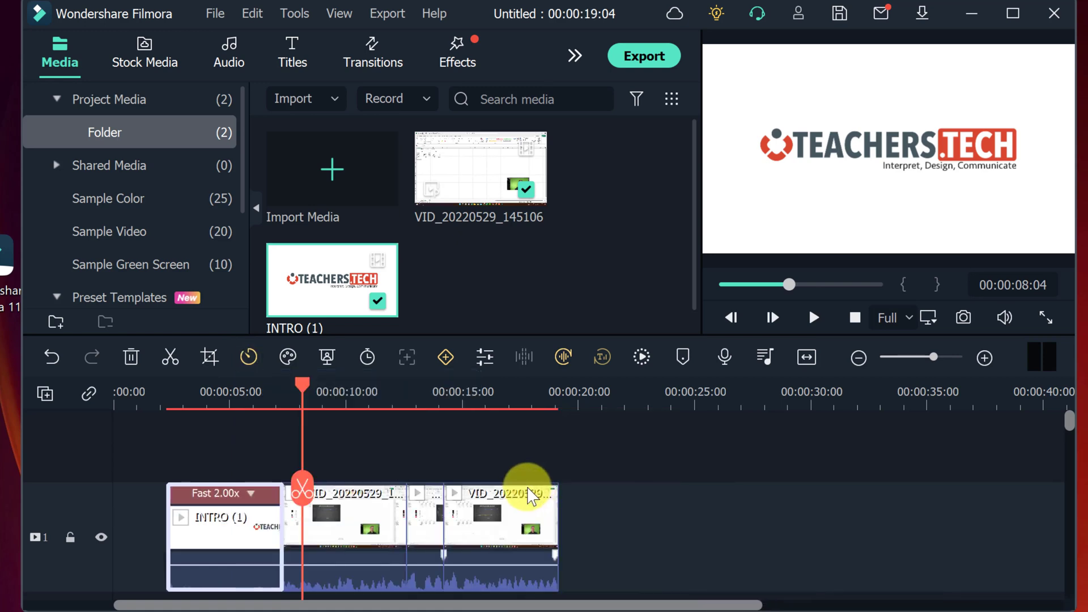
# Replay the sped-up intro from 00:00:03:15 to check it.
pyautogui.moveTo(306, 499); pyautogui.dragTo(204, 493)
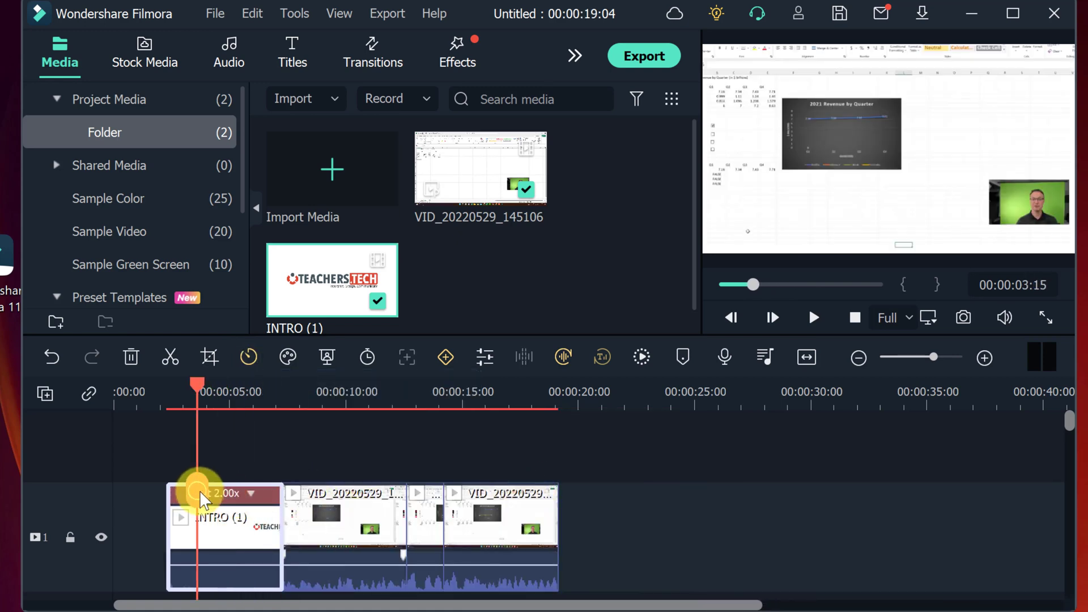
pyautogui.press('space')
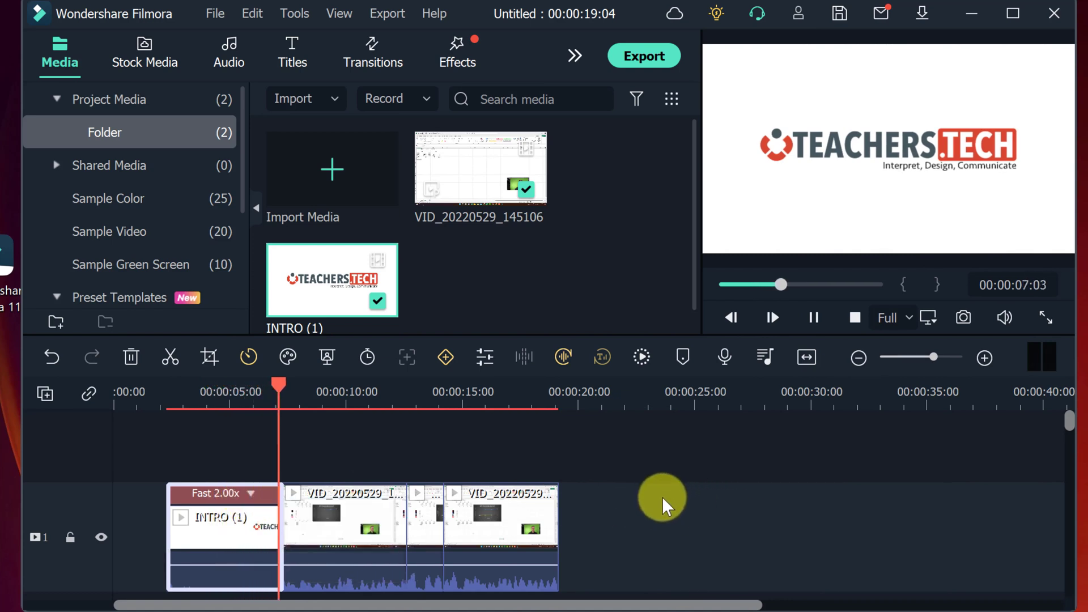
pyautogui.press('space')
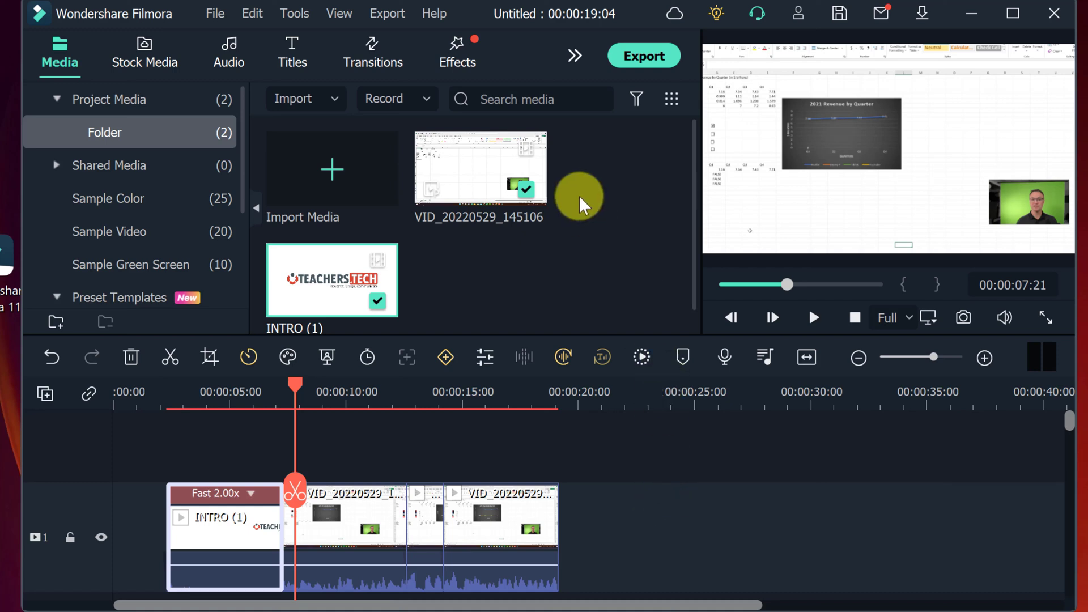
# Start a new full-screen PC recording with Record the Camera Stream turned off.
pyautogui.click(427, 99)
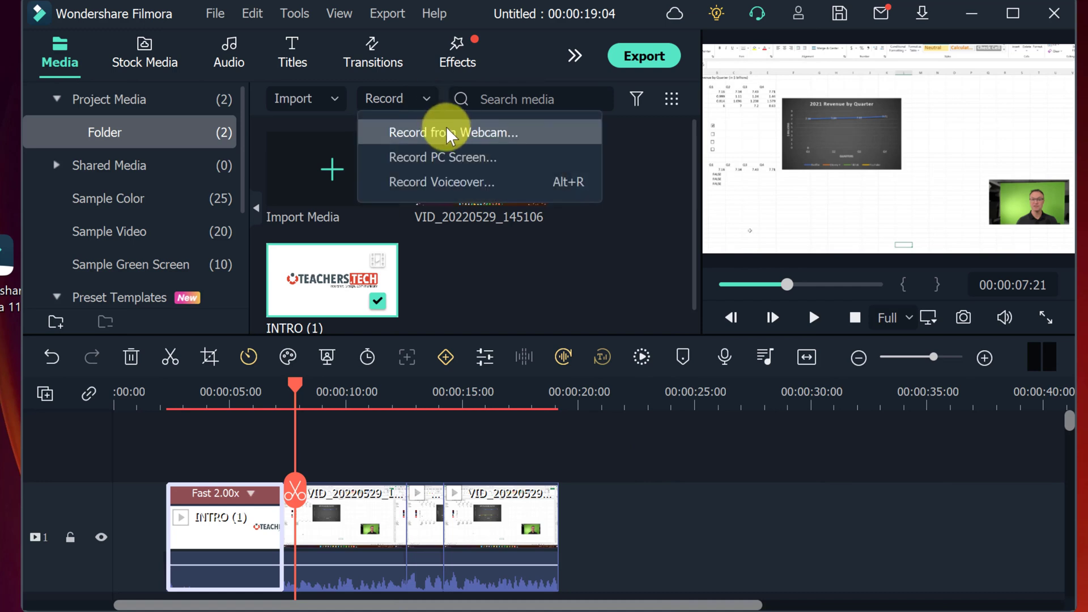
pyautogui.click(475, 158)
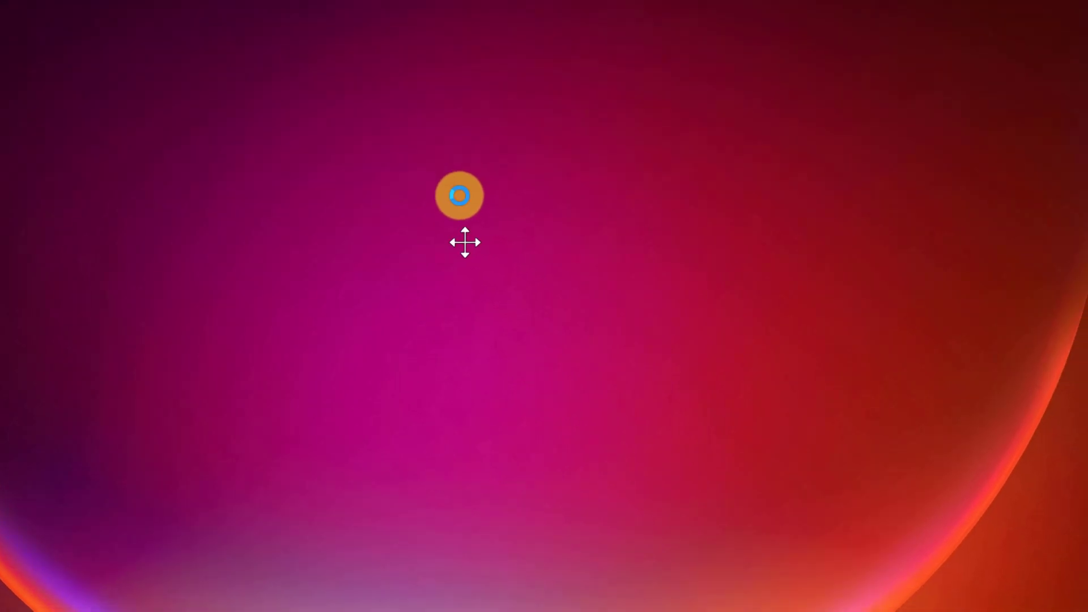
pyautogui.moveTo(498, 139); pyautogui.dragTo(454, 107)
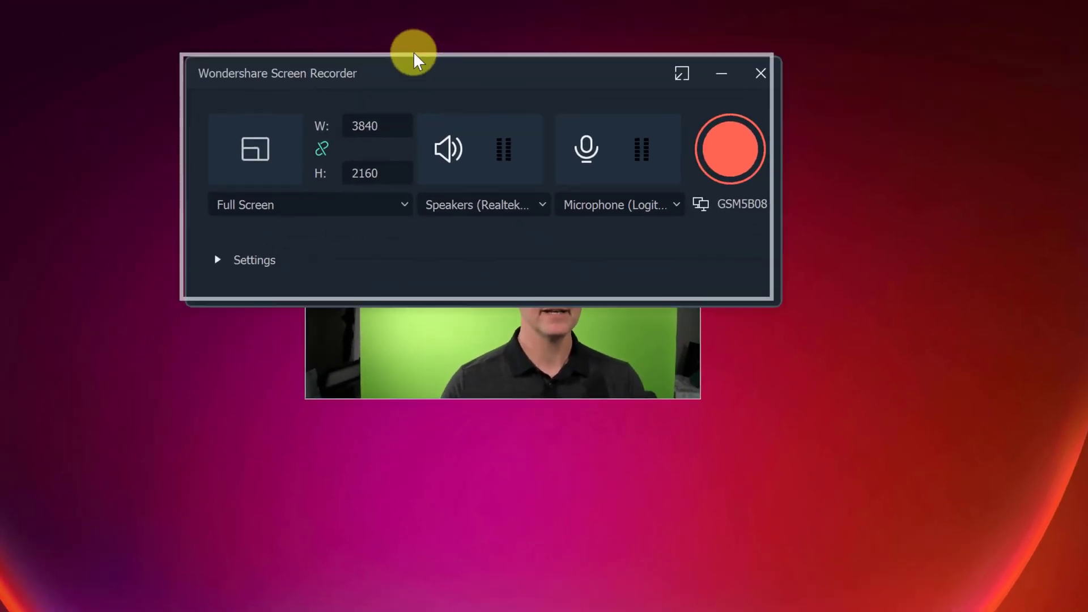
pyautogui.moveTo(505, 138); pyautogui.dragTo(365, 27)
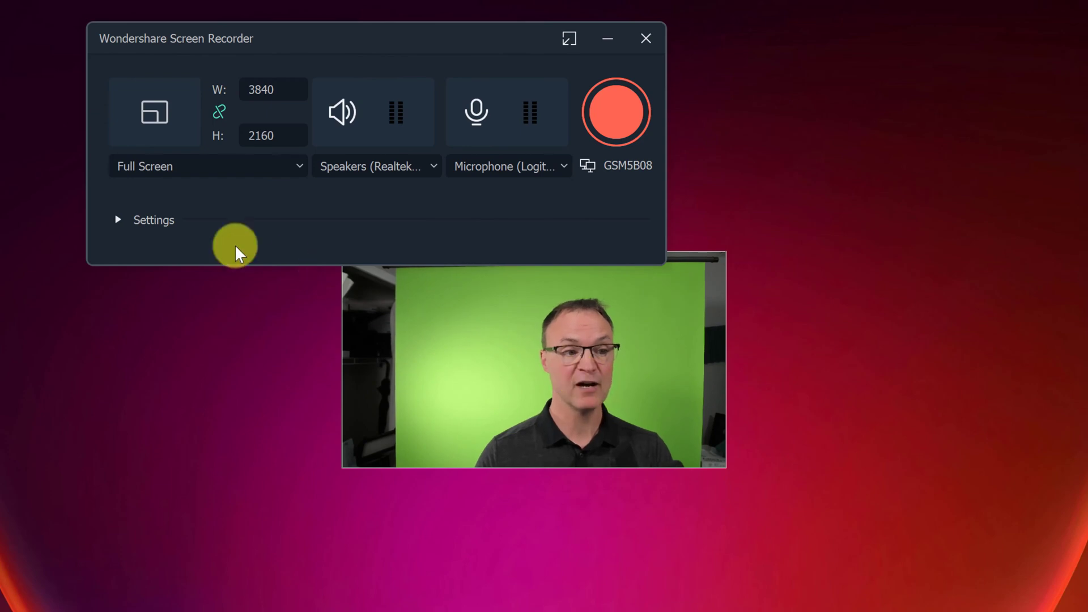
pyautogui.click(120, 220)
pyautogui.click(333, 544)
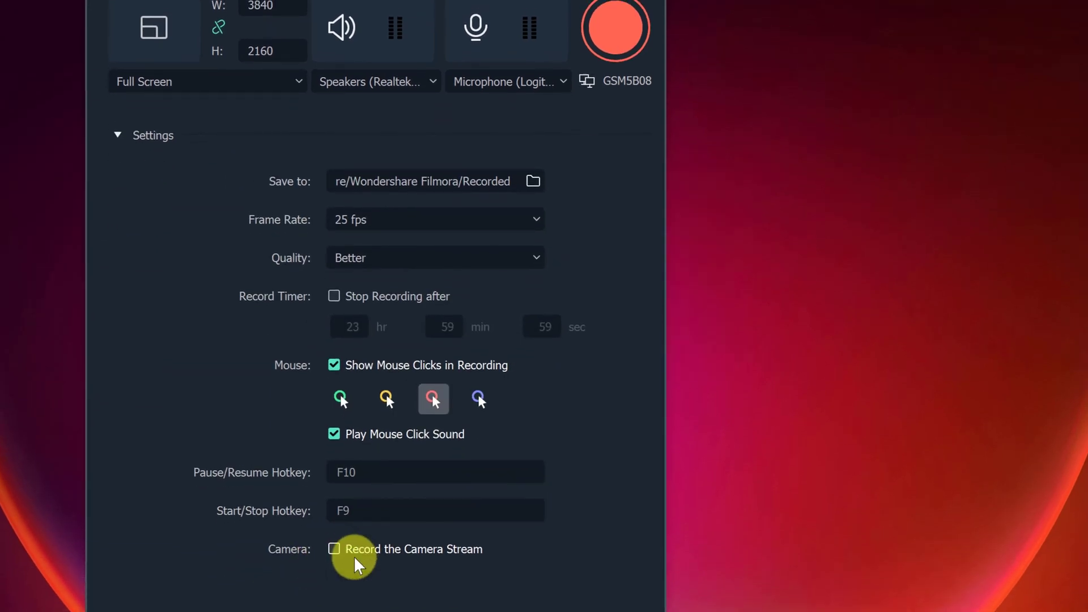
pyautogui.moveTo(484, 17); pyautogui.dragTo(639, 61)
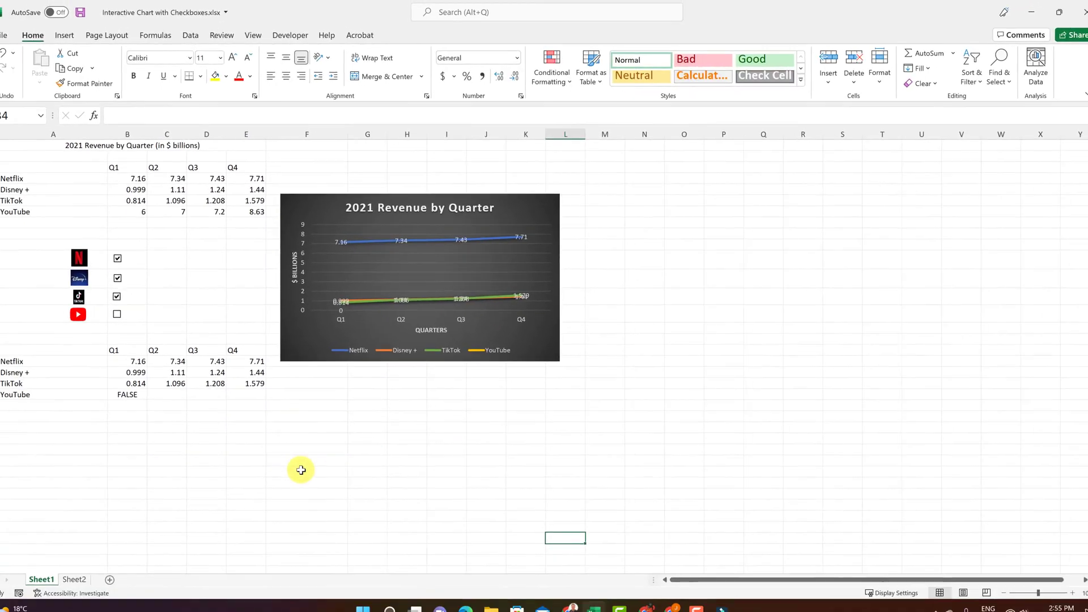
# On Sheet2, copy the revenue rows A4:E7 and paste them at A16.
pyautogui.click(88, 566)
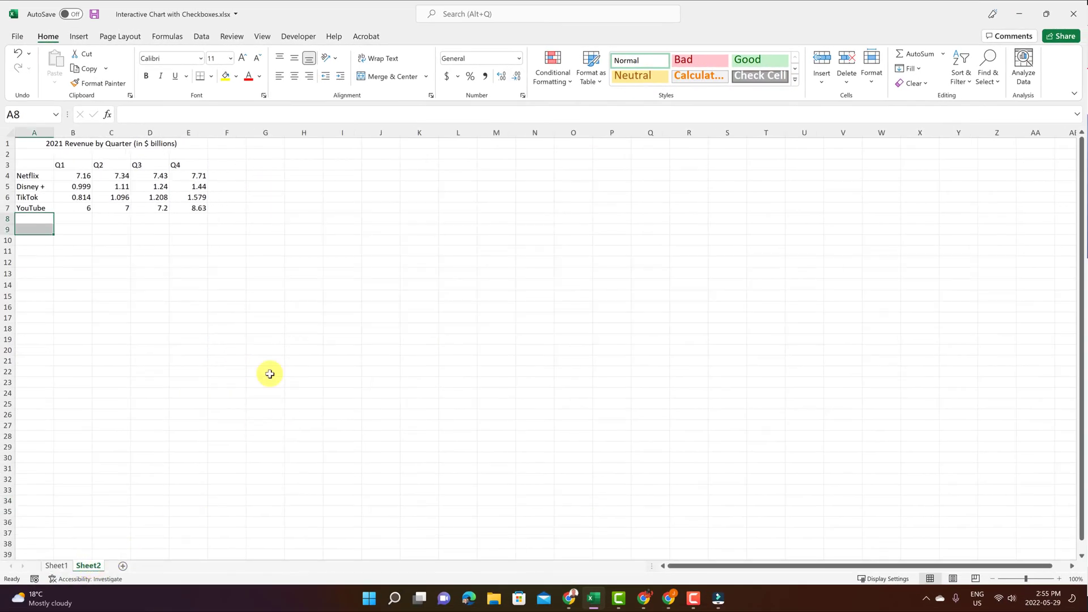
pyautogui.moveTo(26, 176); pyautogui.dragTo(193, 208)
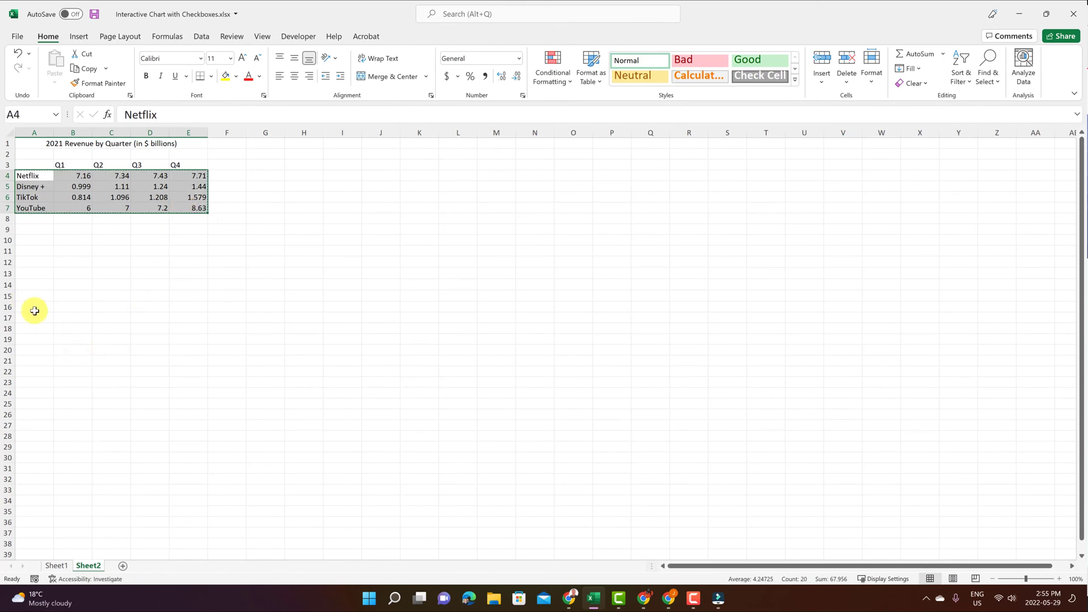
pyautogui.hotkey('ctrl', 'c')
pyautogui.click(34, 307)
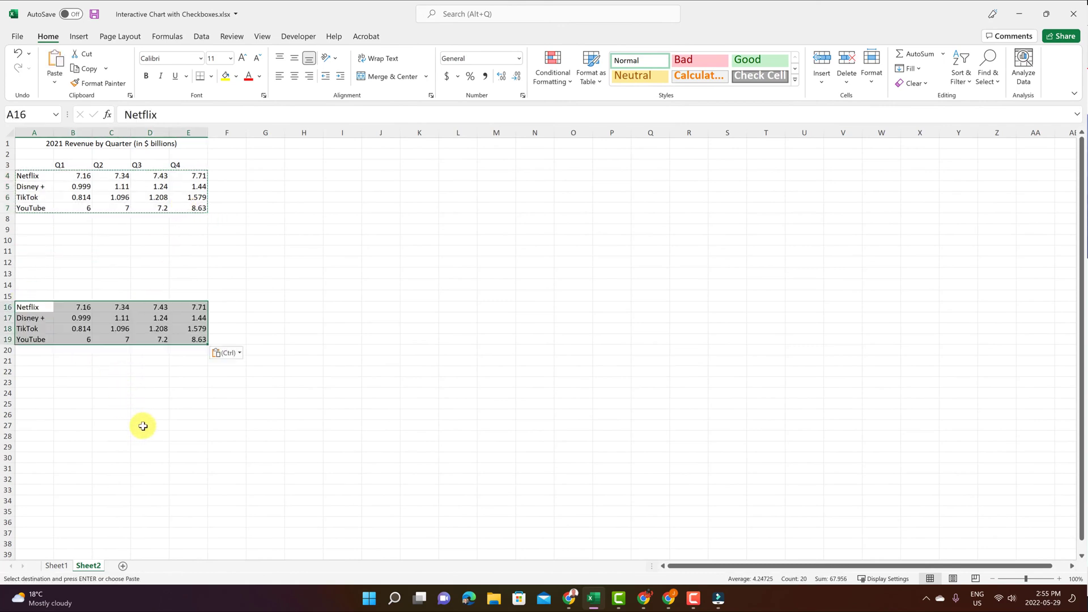
pyautogui.click(150, 424)
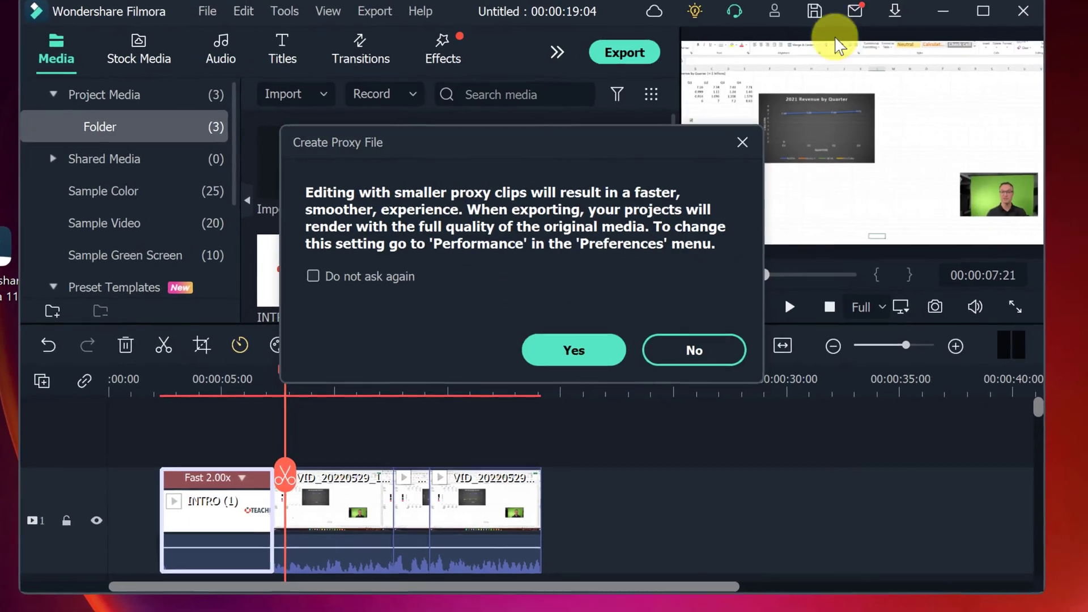
# Accept proxy creation and place VID_20220529_145503 after the last timeline clip.
pyautogui.click(586, 350)
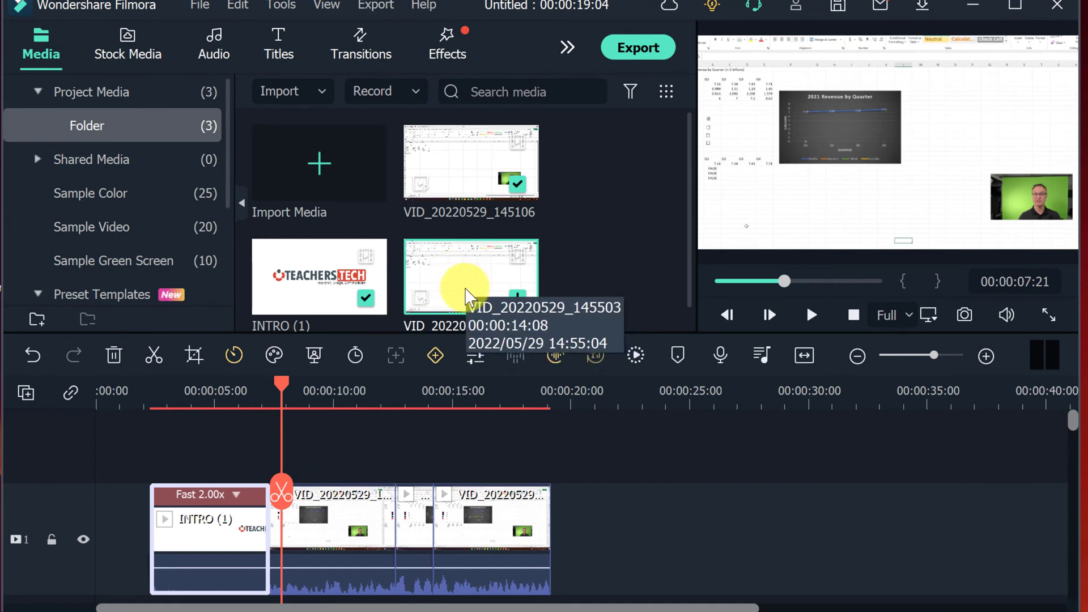
pyautogui.moveTo(458, 284); pyautogui.dragTo(556, 556)
pyautogui.moveTo(811, 601); pyautogui.dragTo(915, 561)
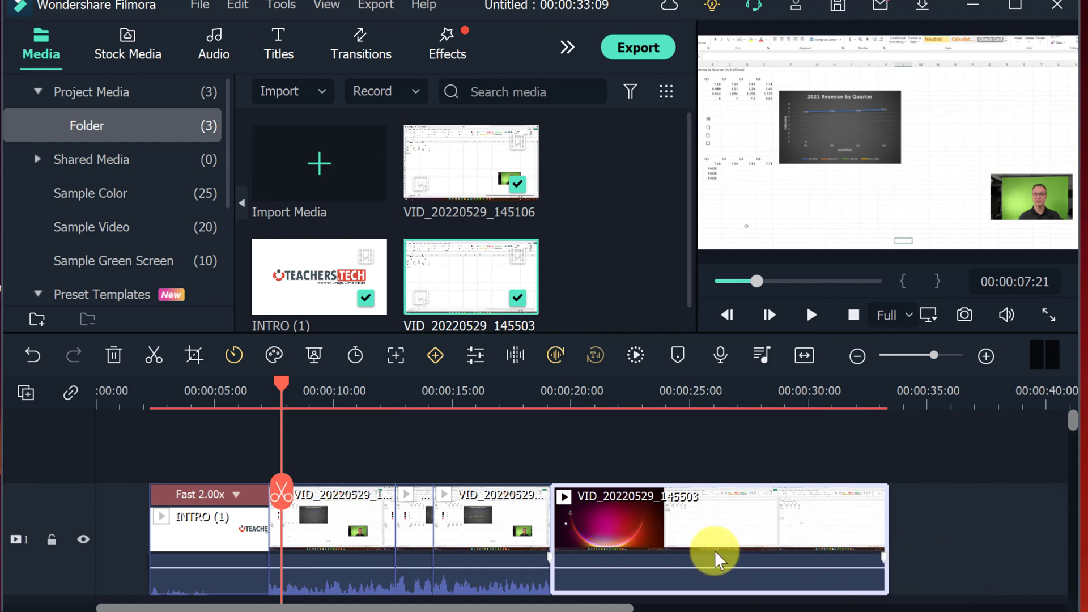
# Trim the opening off the new recording and replay from about 14 seconds.
pyautogui.click(554, 397)
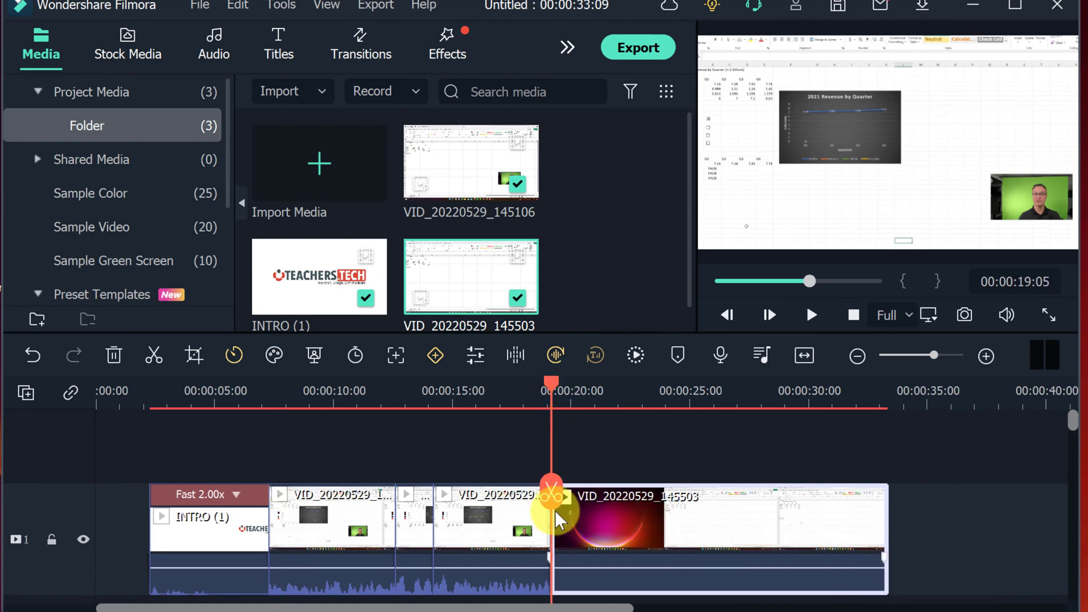
pyautogui.moveTo(551, 527); pyautogui.dragTo(678, 536)
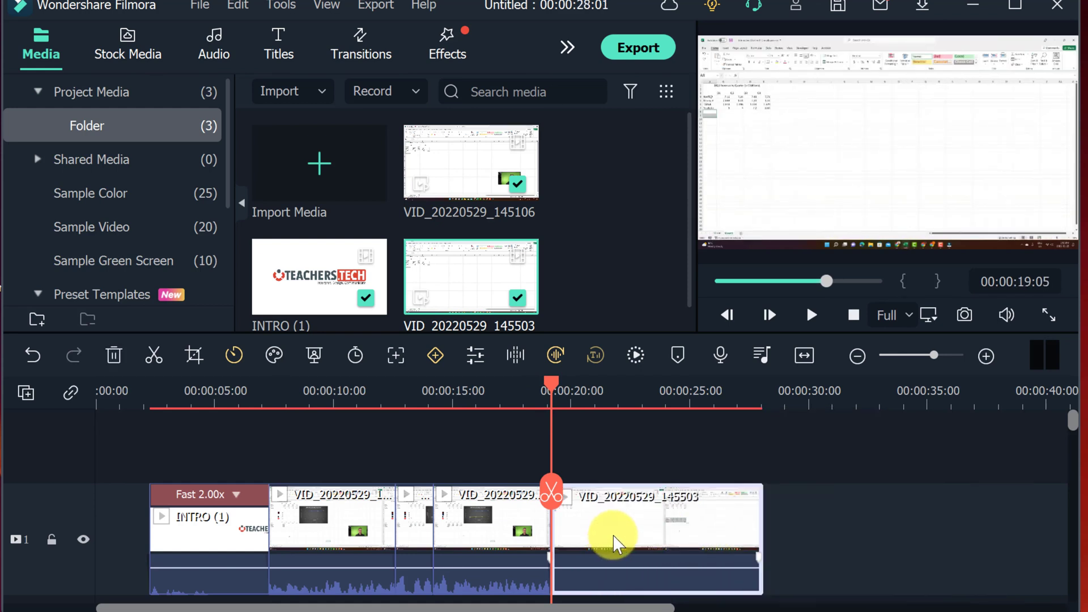
pyautogui.moveTo(555, 494); pyautogui.dragTo(463, 503)
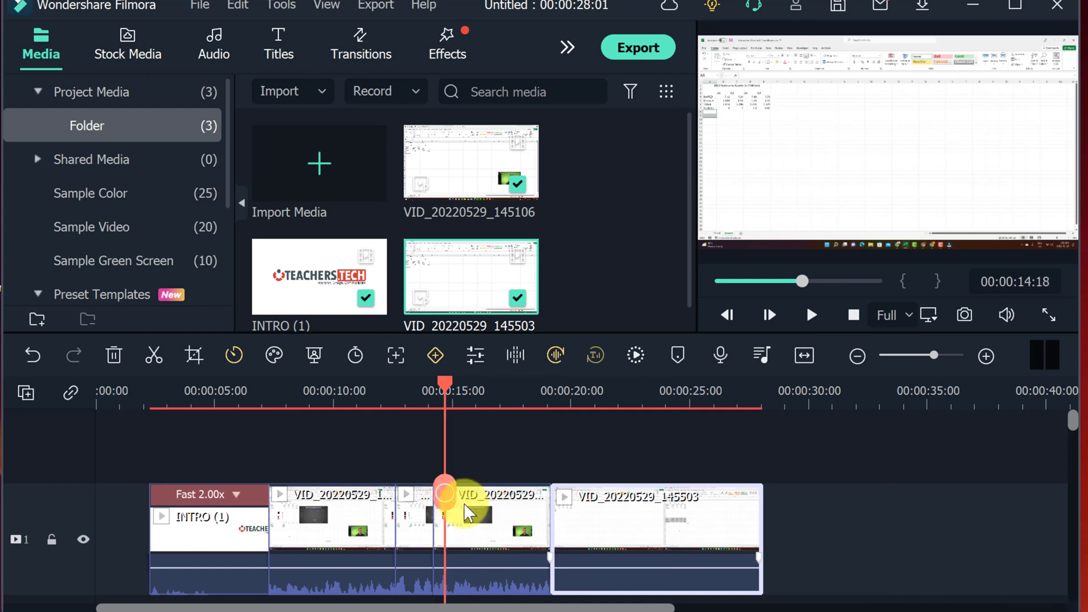
pyautogui.press('space')
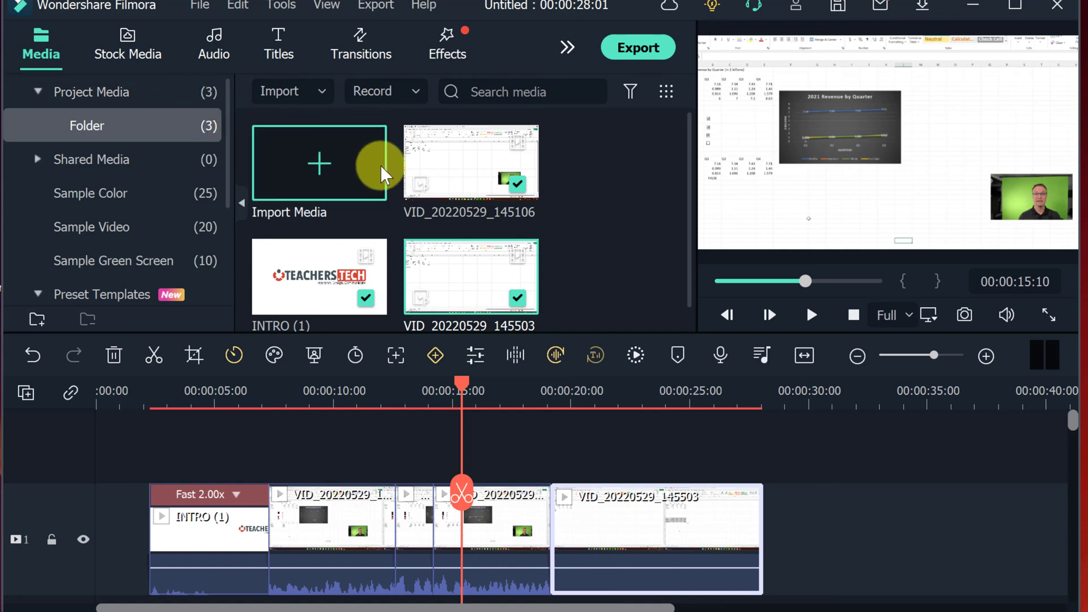
# Add the Title 2 template above the clips and review its text settings.
pyautogui.click(279, 41)
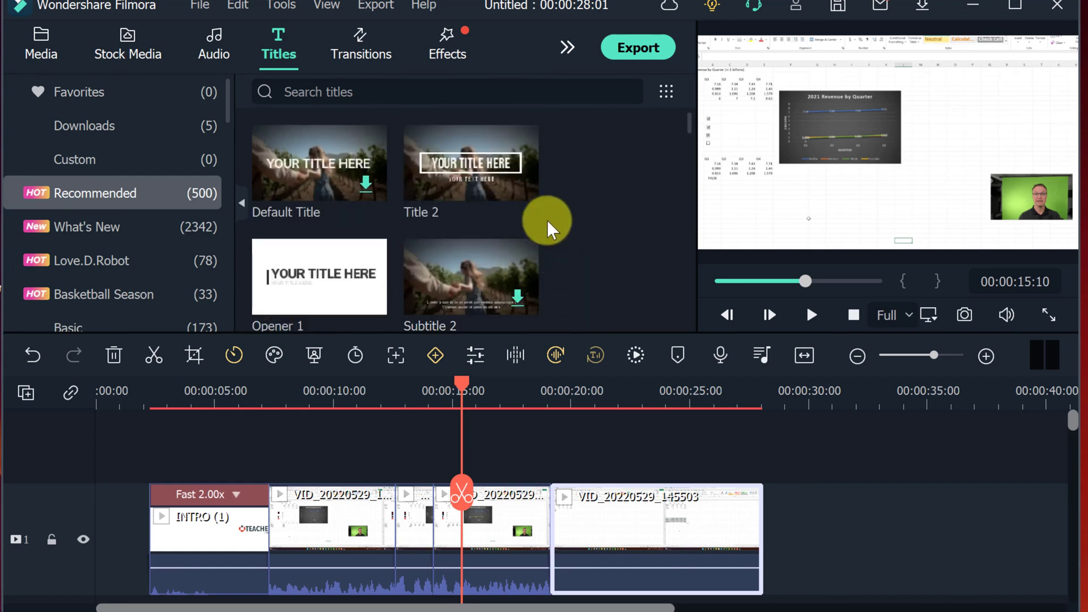
pyautogui.moveTo(443, 150); pyautogui.dragTo(350, 504)
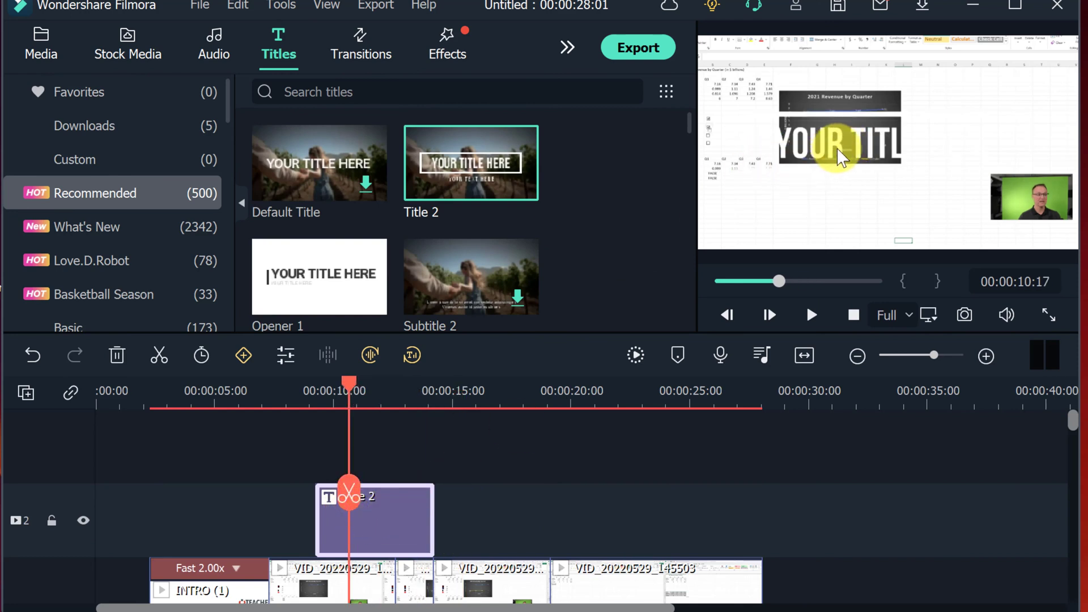
pyautogui.click(838, 163)
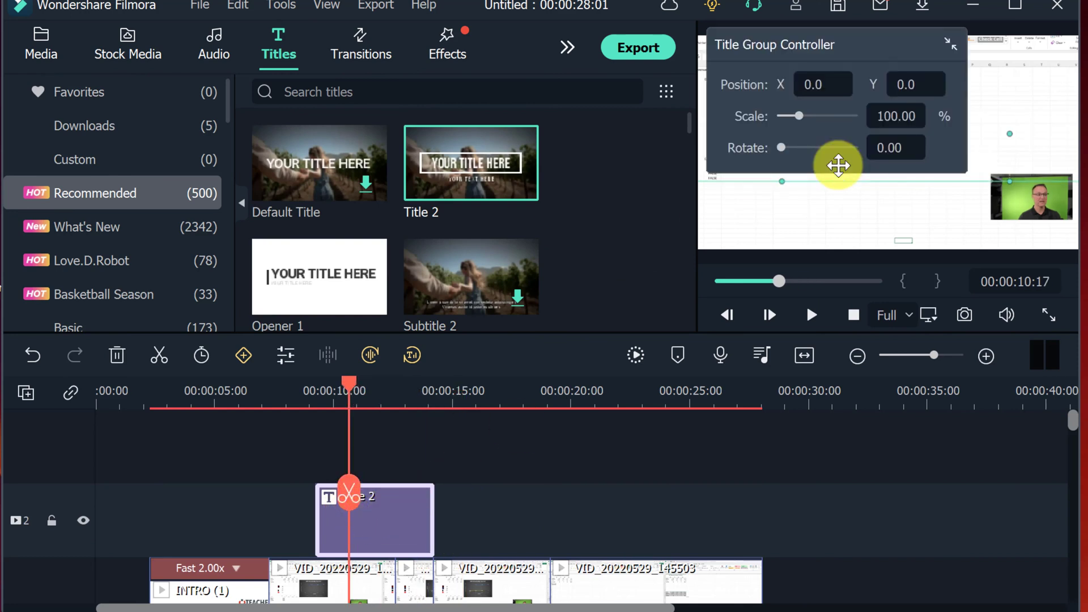
pyautogui.doubleClick(382, 524)
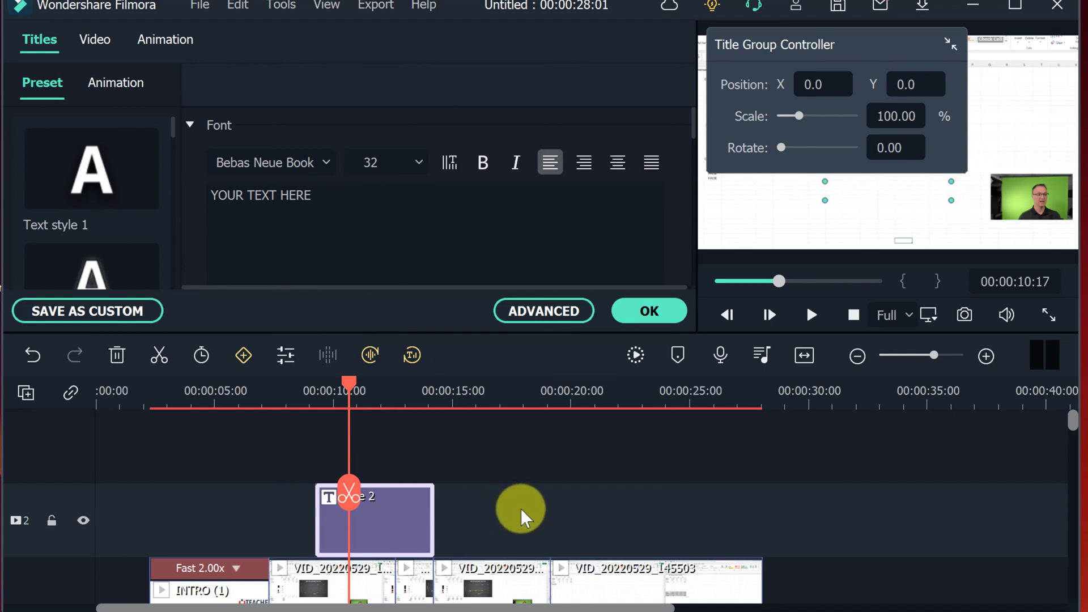
pyautogui.click(644, 312)
# Delete the trial title from the timeline and browse more title templates.
pyautogui.click(382, 525)
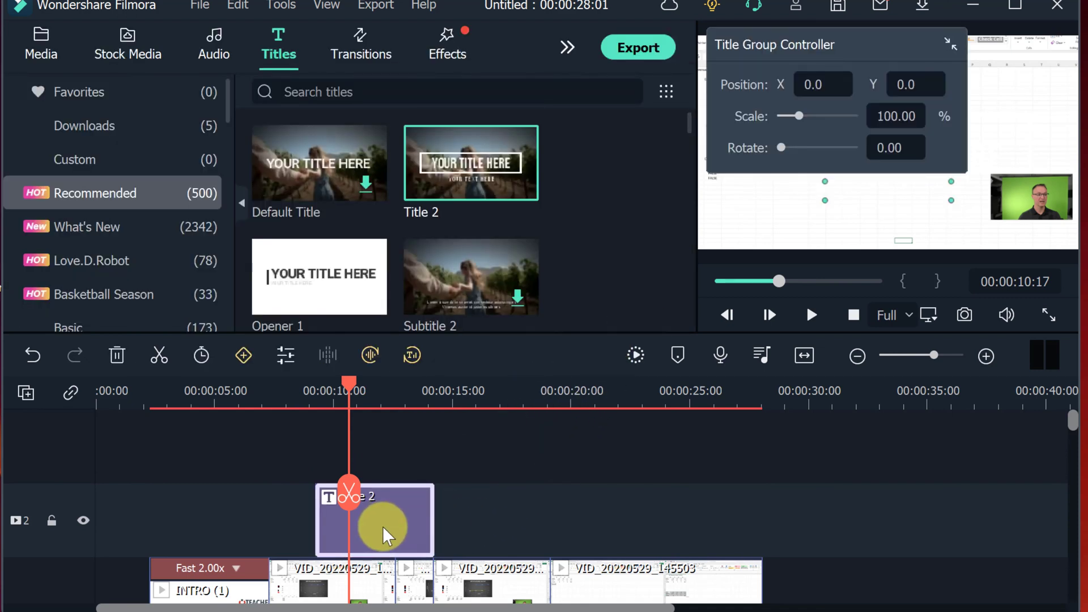
pyautogui.press('Delete')
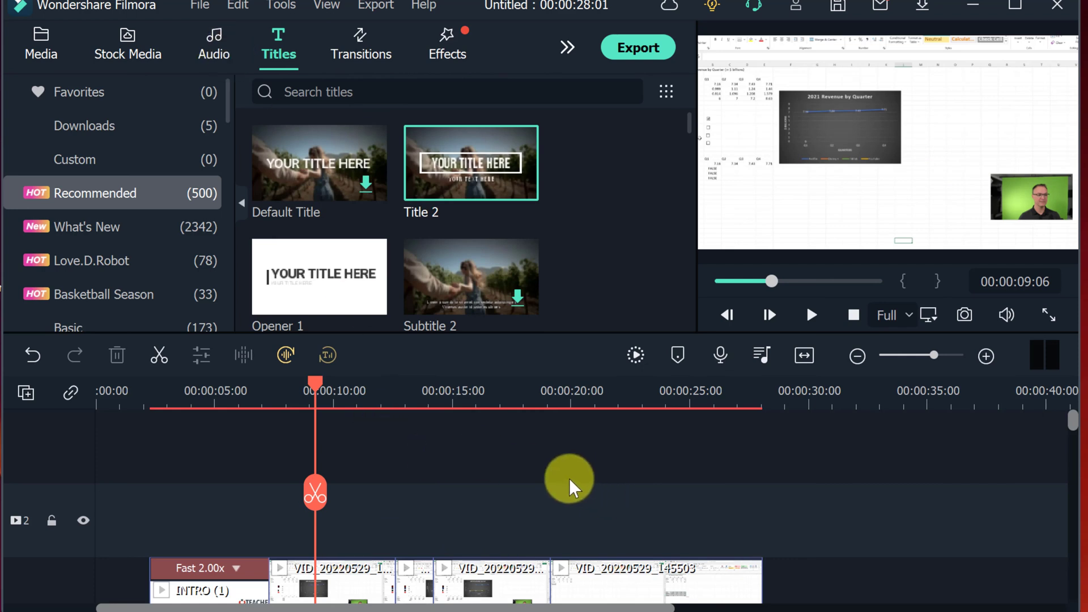
pyautogui.scroll(-1, 561, 481)
pyautogui.scroll(-1, 558, 486)
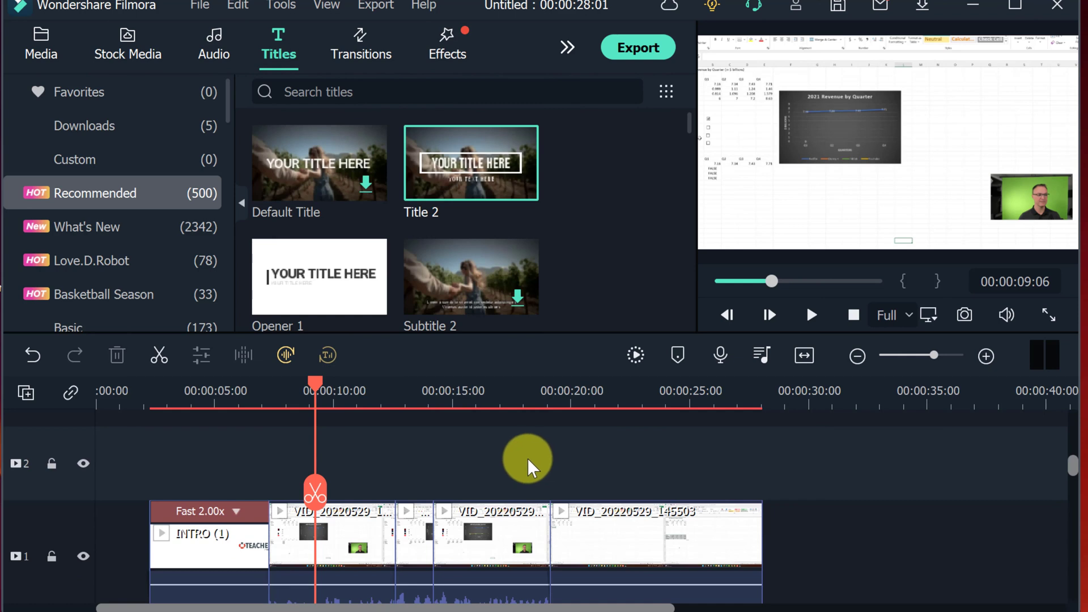
pyautogui.scroll(-1, 530, 462)
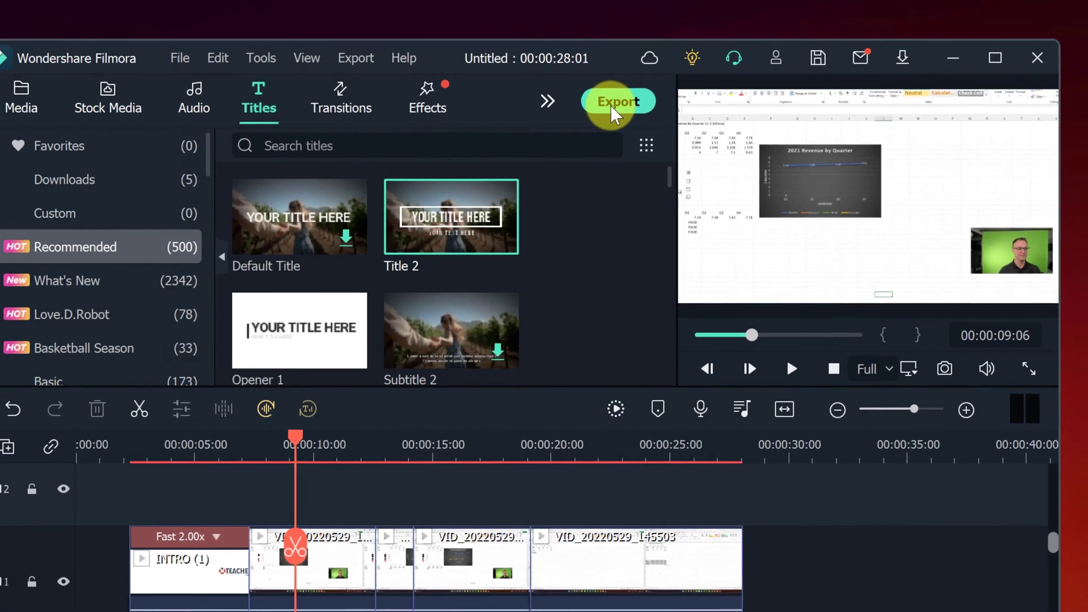
pyautogui.click(630, 52)
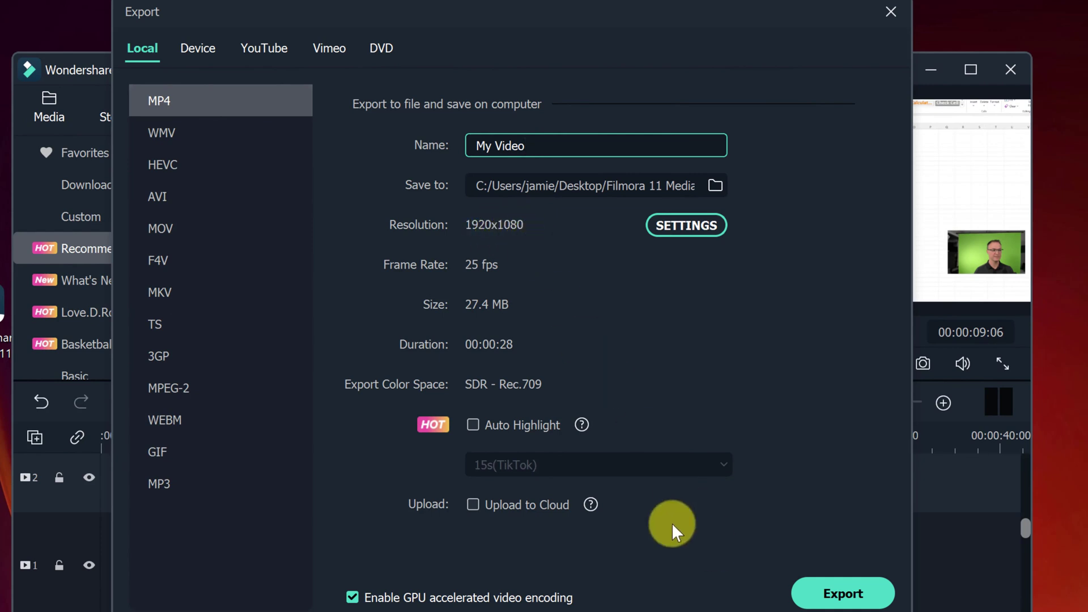
pyautogui.moveTo(519, 146); pyautogui.dragTo(452, 144)
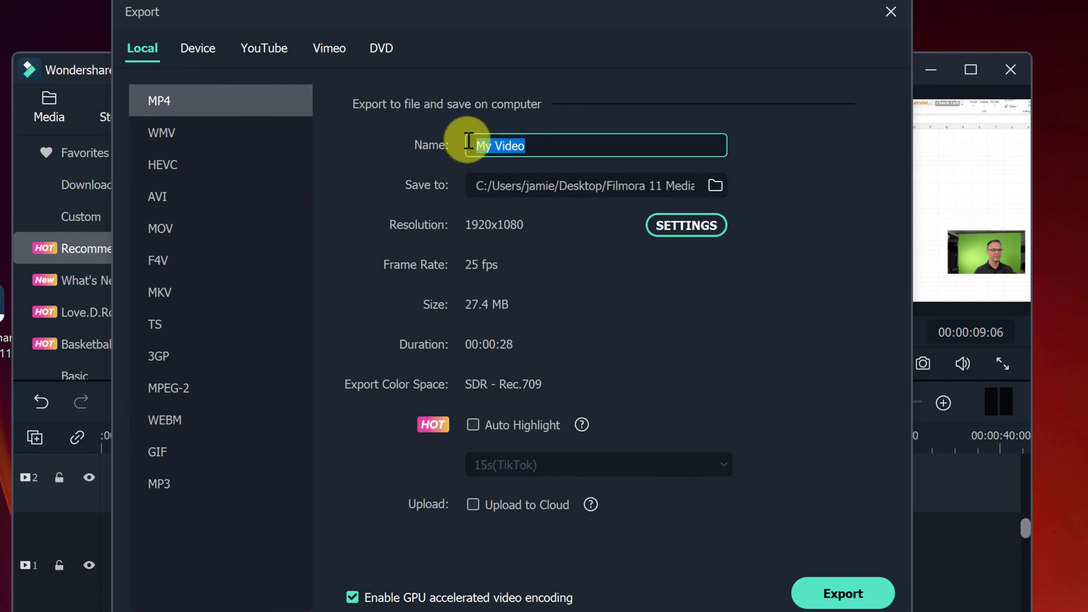
pyautogui.click(574, 212)
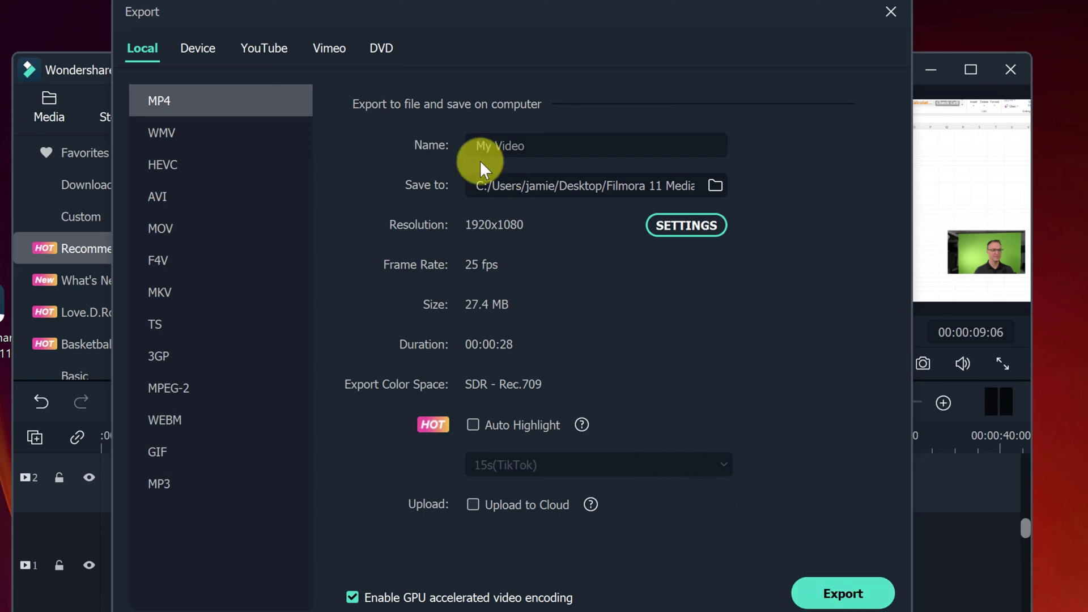
pyautogui.click(267, 51)
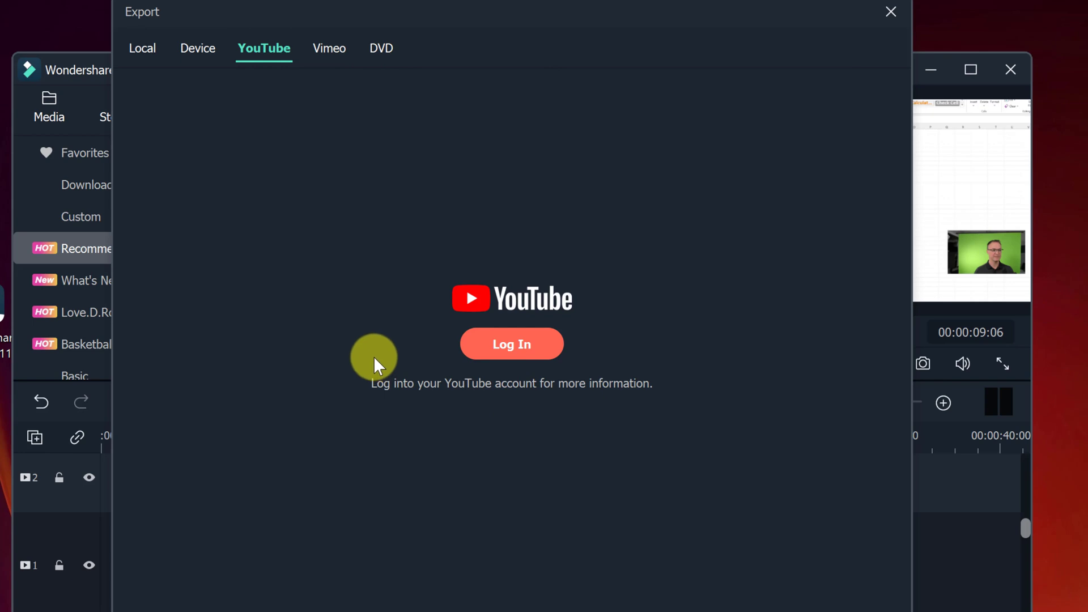
pyautogui.click(146, 47)
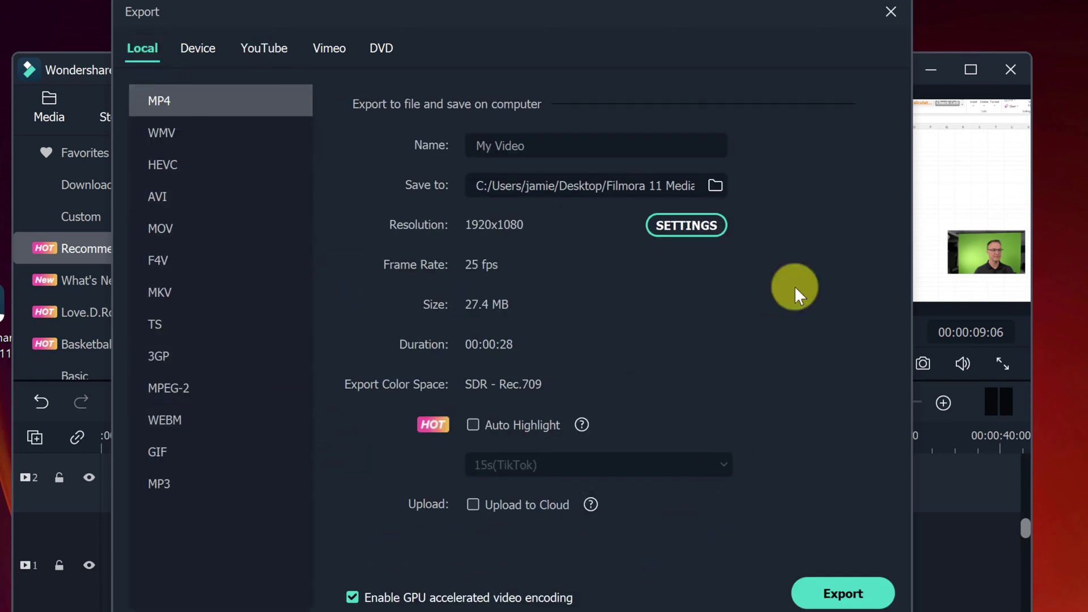
pyautogui.click(889, 8)
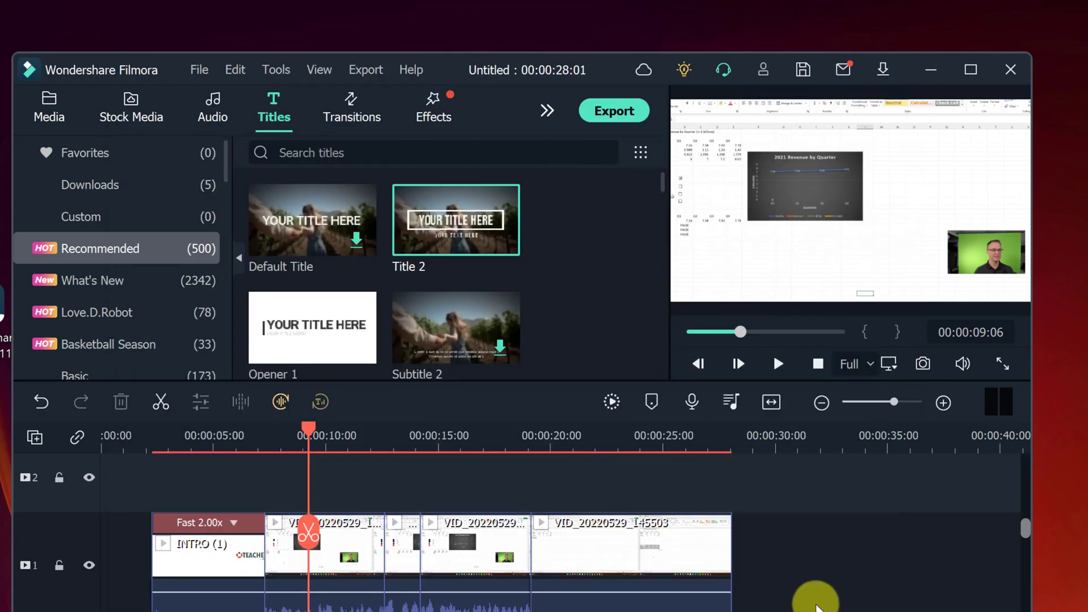